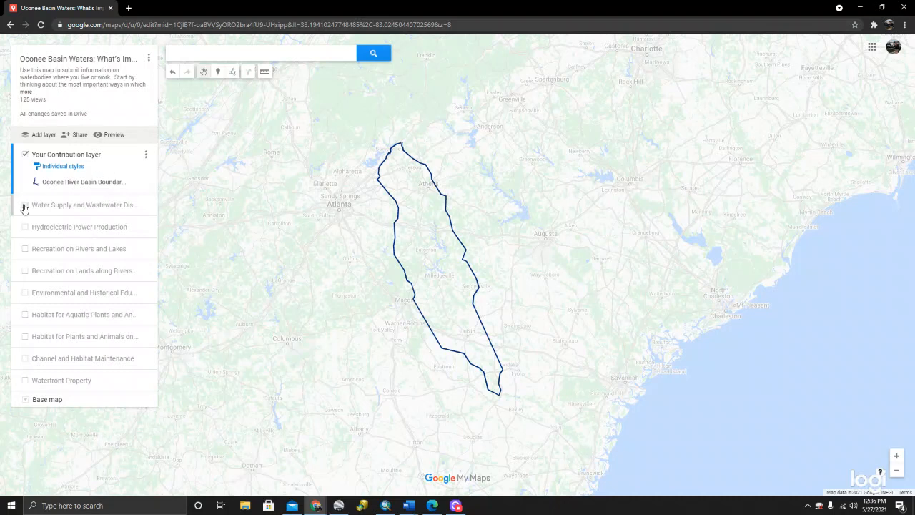
- Show the Water Supply and Wastewater layer and the Hydroelectric Power Production layer on the map
click(25, 205)
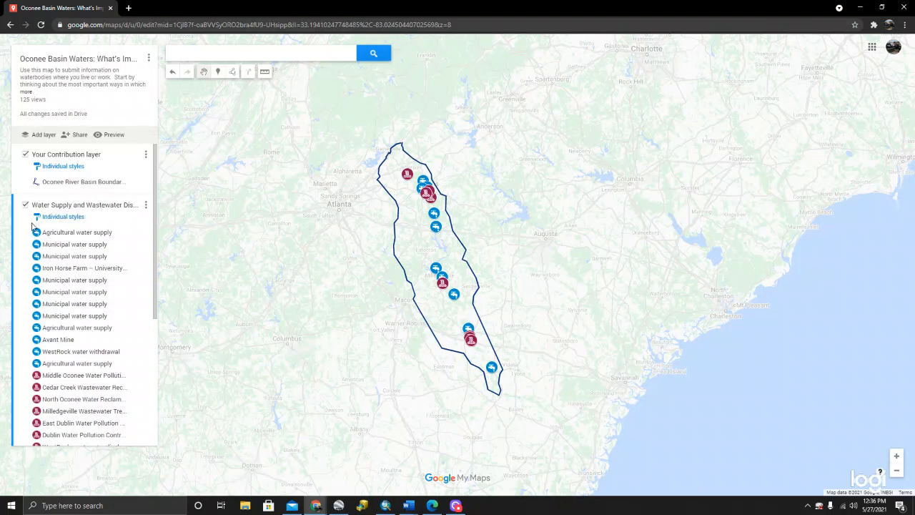
scroll(76, 227, down, 3)
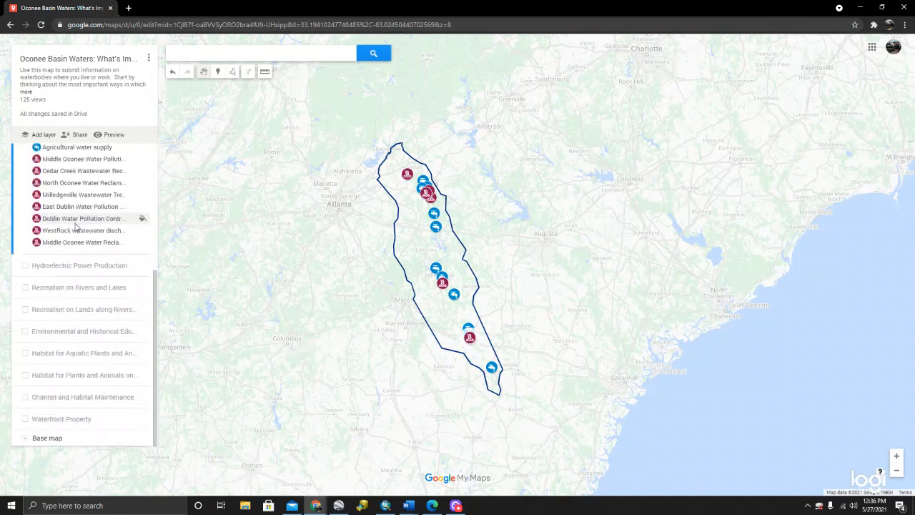
click(24, 266)
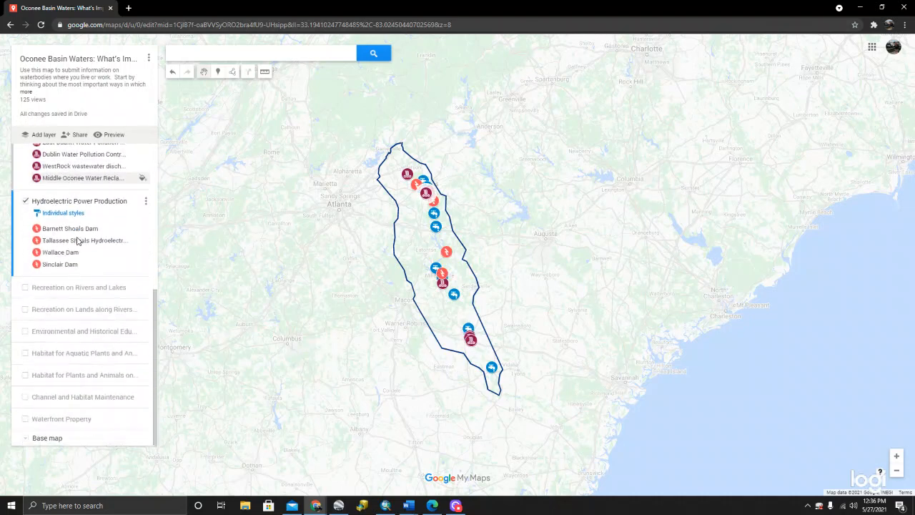
- Show the Recreation on Rivers and Lakes layer and the Recreation on Lands along Rivers layer on the map
click(25, 287)
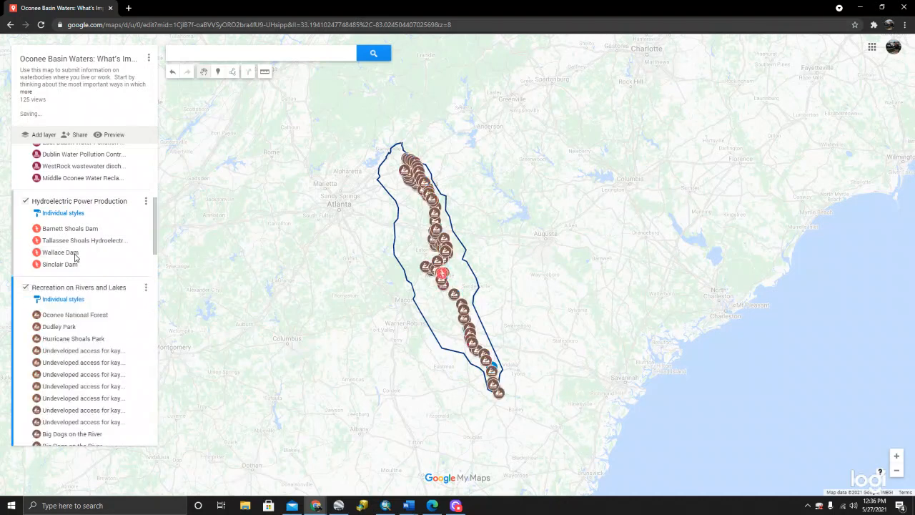
scroll(75, 257, down, 2)
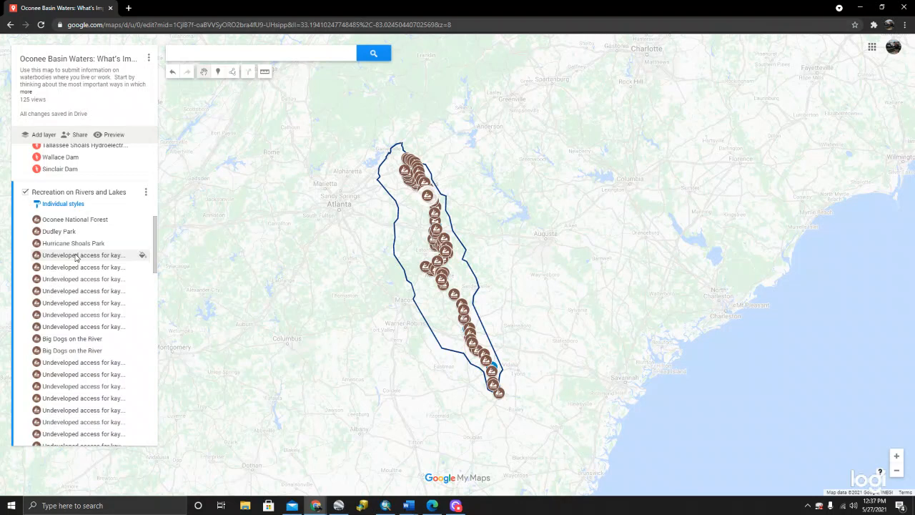
scroll(76, 257, down, 15)
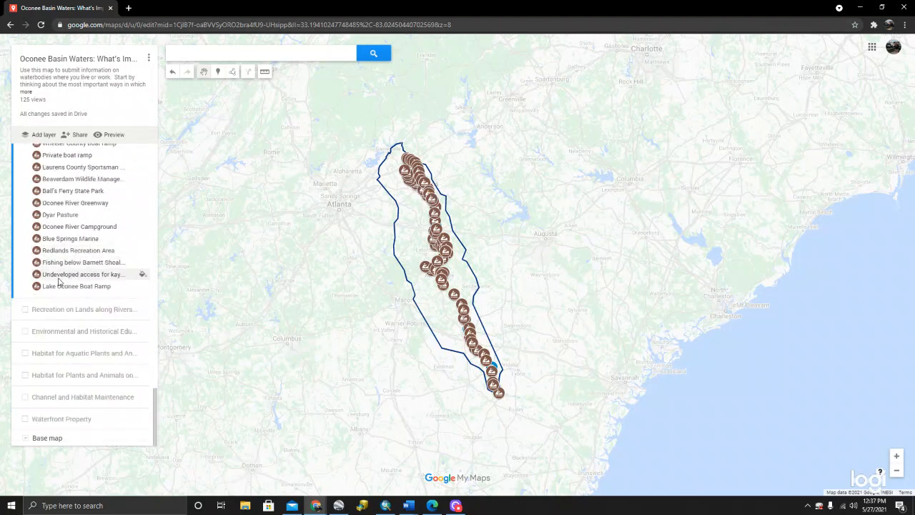
click(25, 308)
- View the details of the largest shaded Redlands WMA area south of Watkinsville, and close them again
scroll(79, 231, up, 15)
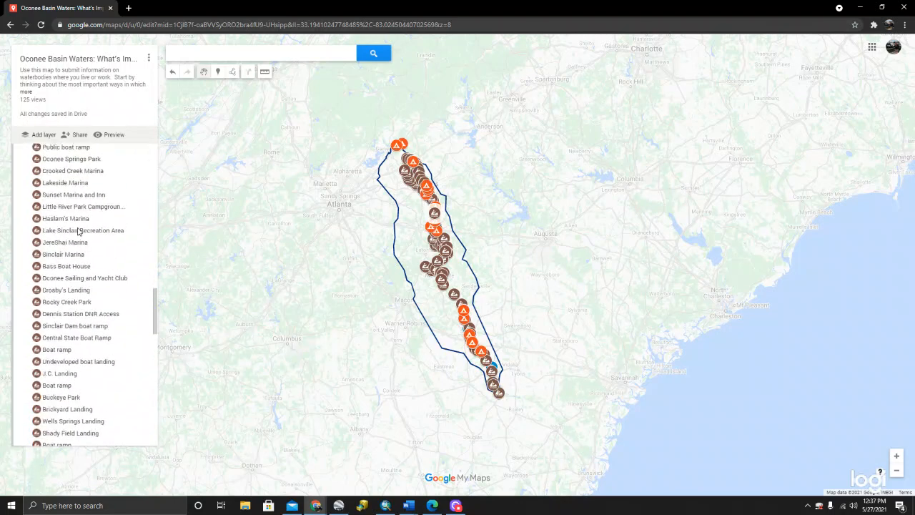
scroll(407, 193, up, 3)
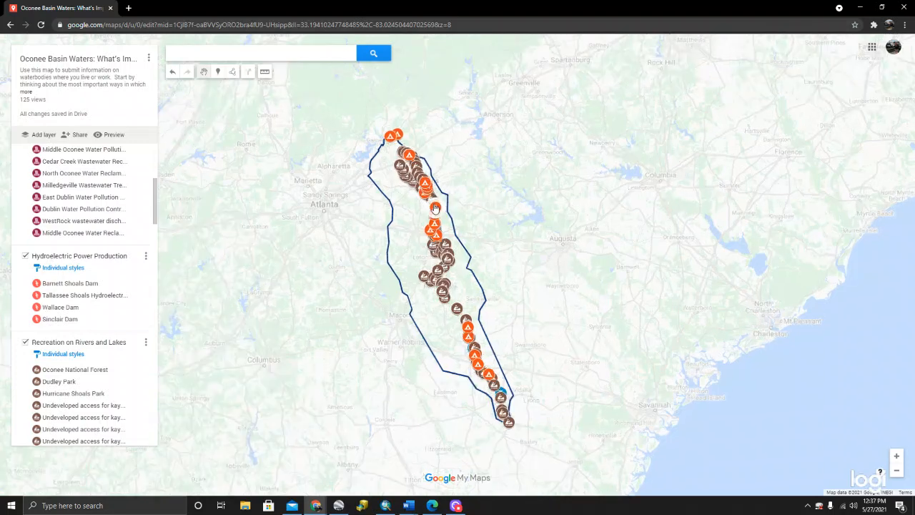
drag(417, 206, 407, 245)
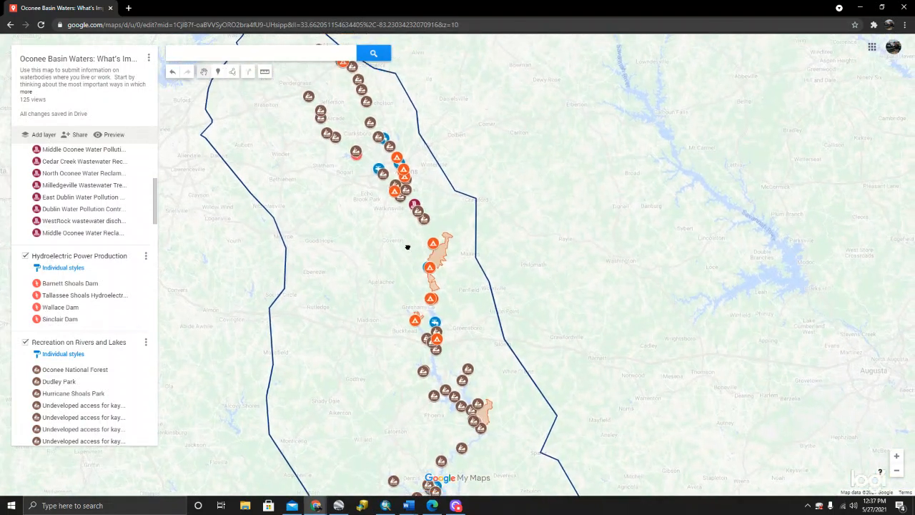
scroll(425, 238, up, 2)
scroll(425, 238, up, 2)
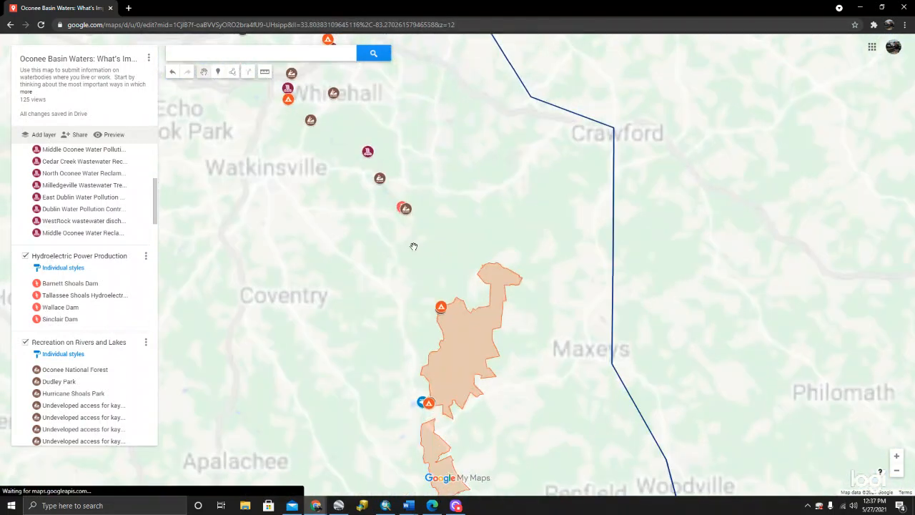
drag(425, 250, 441, 161)
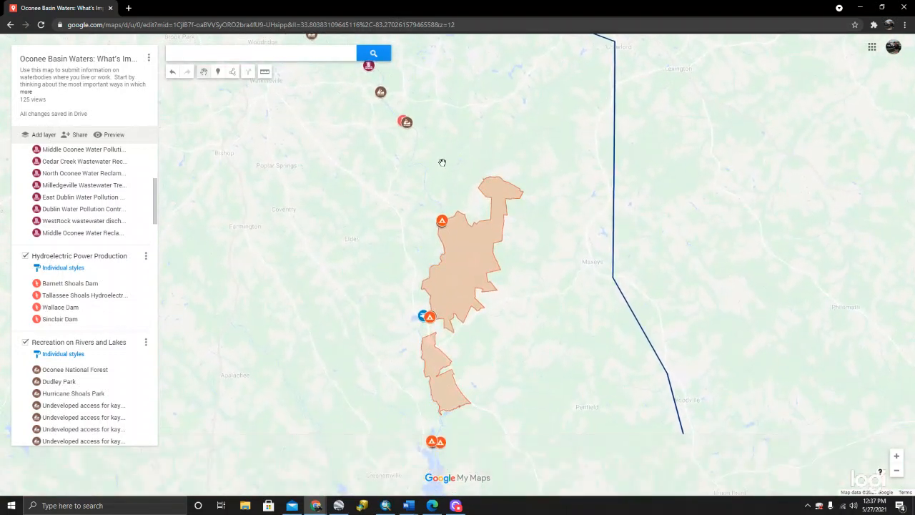
click(468, 247)
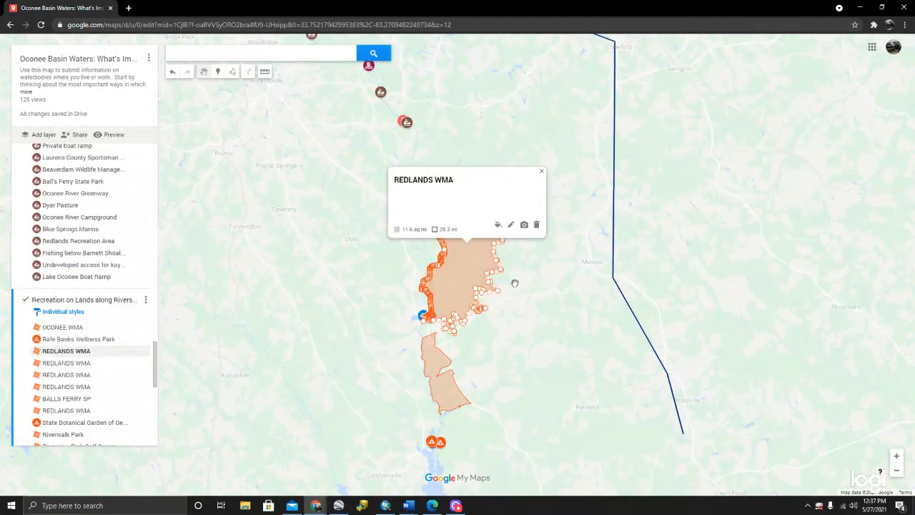
click(514, 283)
- Read the description of the Oconee National Forest marker at the edge of the Redlands WMA, and close it
click(443, 221)
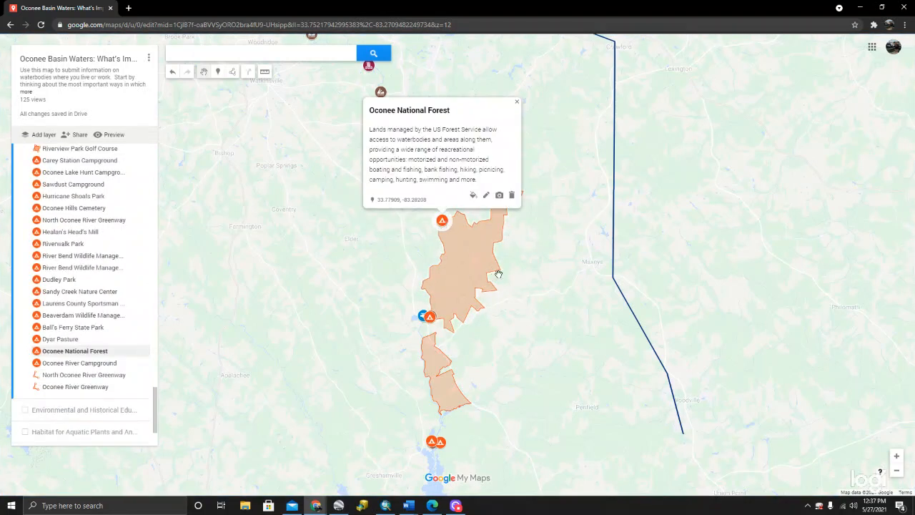
drag(527, 281, 560, 235)
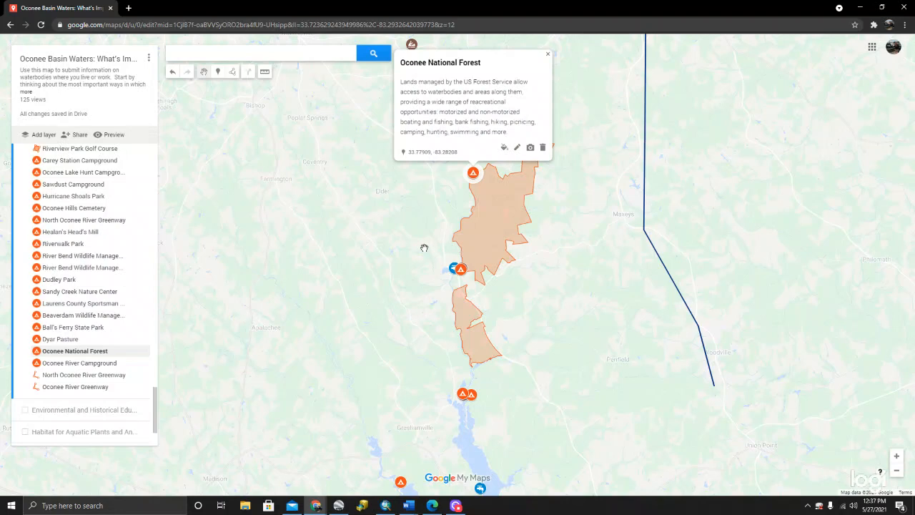
scroll(424, 247, down, 2)
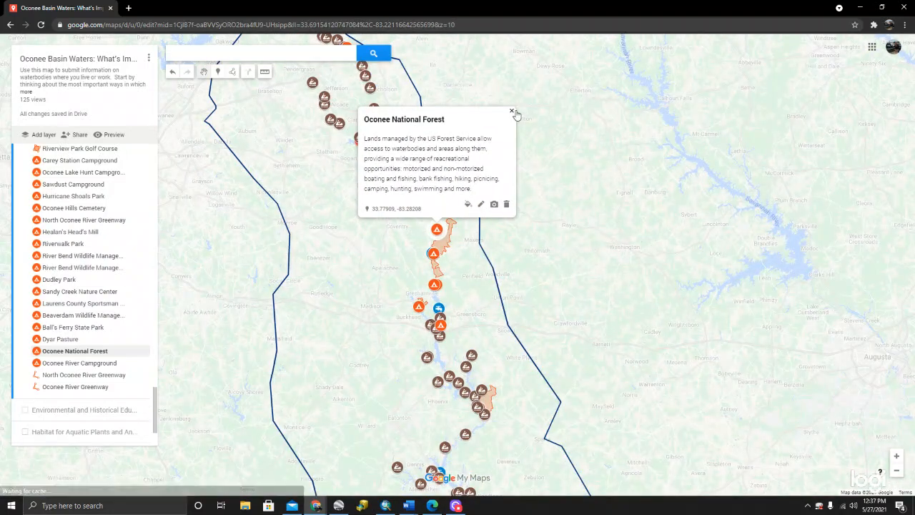
click(512, 112)
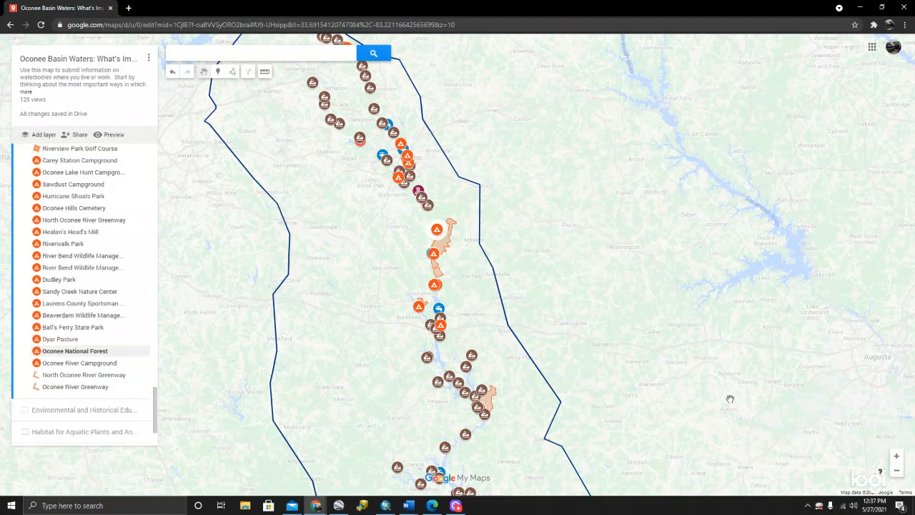
- Make Your Contribution layer the active layer of the map
drag(510, 226, 557, 209)
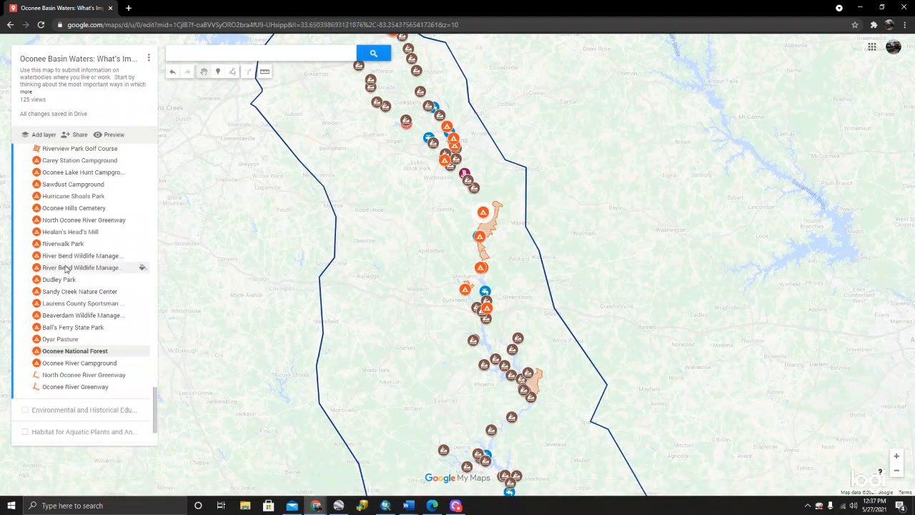
scroll(65, 268, down, 1)
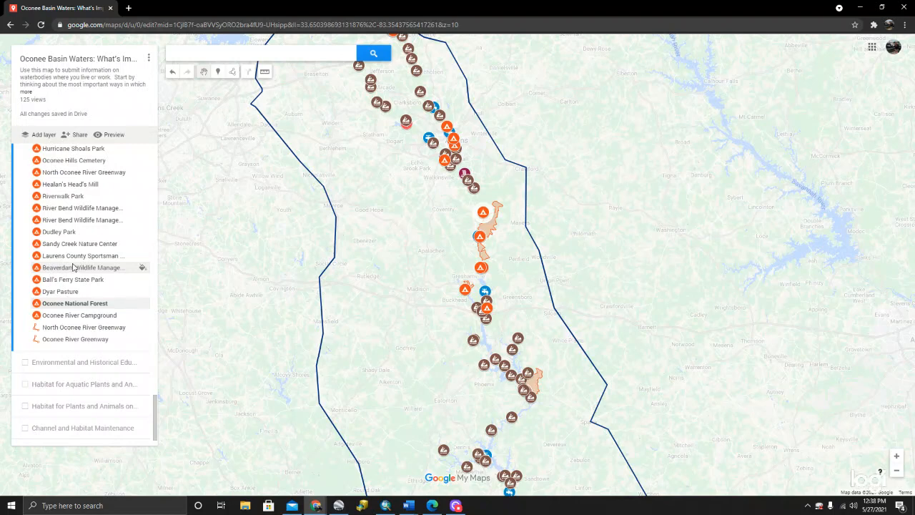
scroll(82, 229, up, 5)
scroll(88, 212, up, 15)
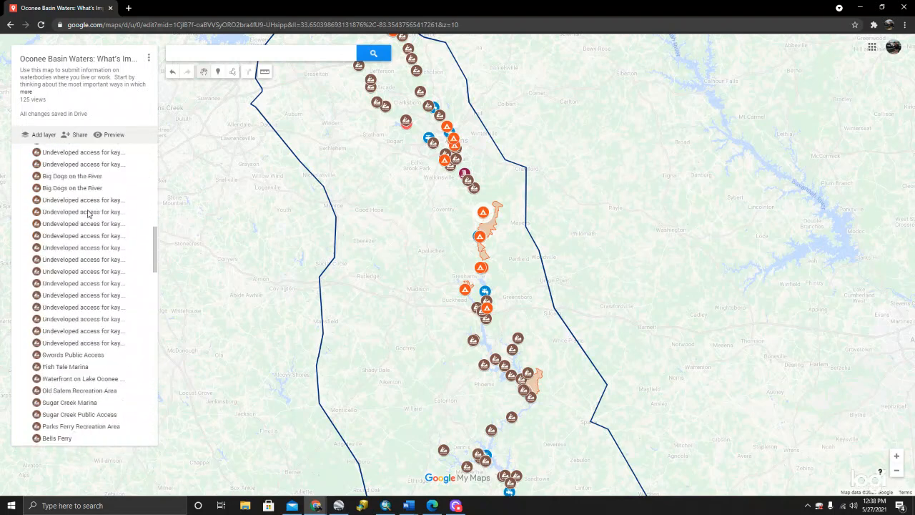
click(115, 162)
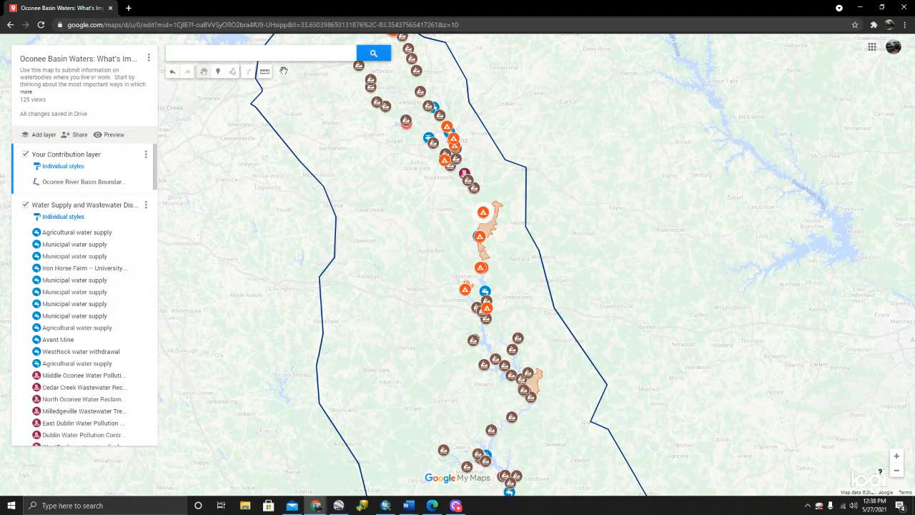
- Add a marker on the Oconee River a short way upstream of Horseshoe Bend
drag(278, 215, 274, 228)
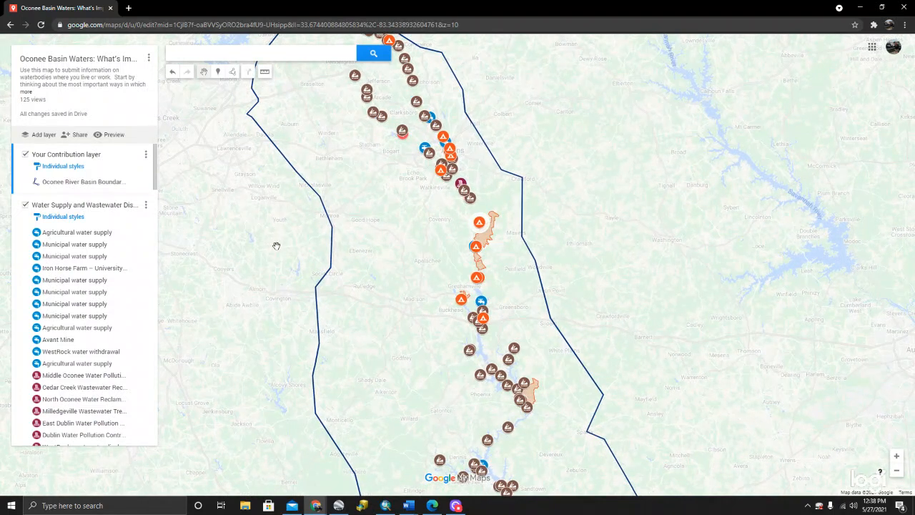
click(224, 74)
scroll(475, 208, up, 1)
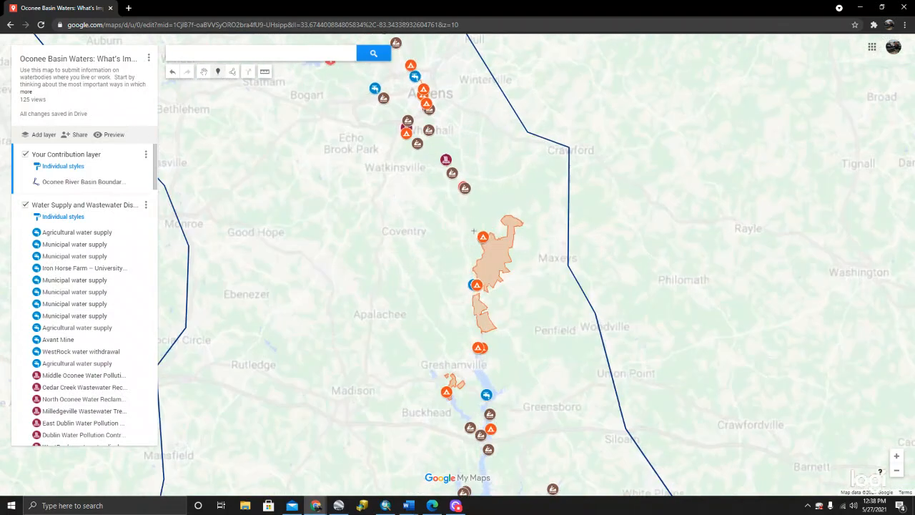
scroll(473, 231, up, 2)
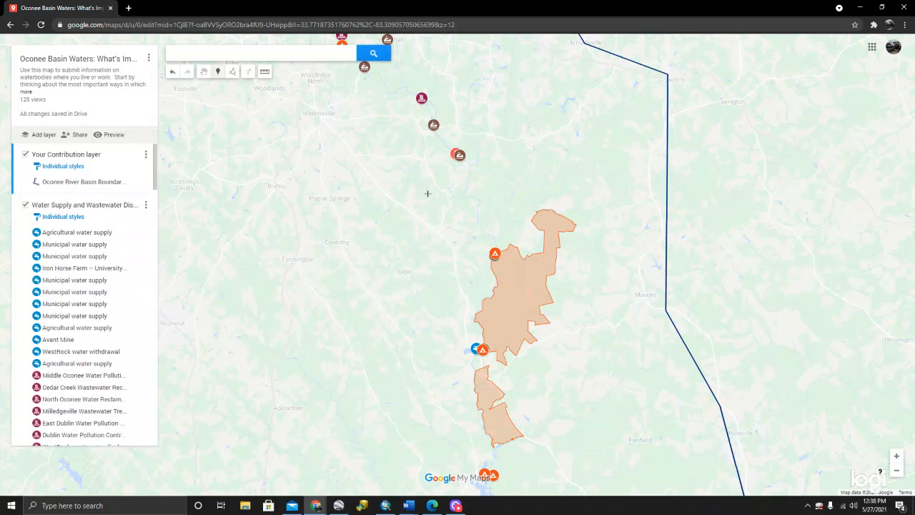
scroll(458, 188, up, 1)
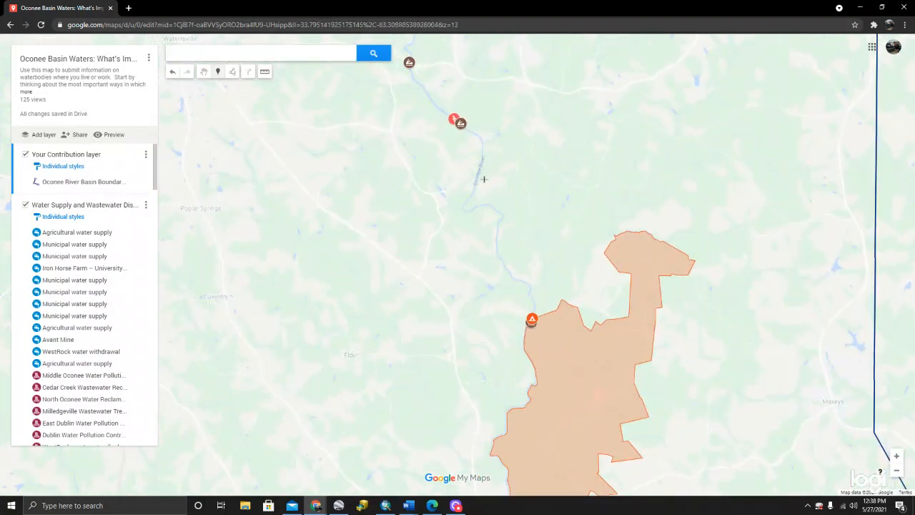
scroll(484, 179, up, 1)
scroll(474, 164, up, 1)
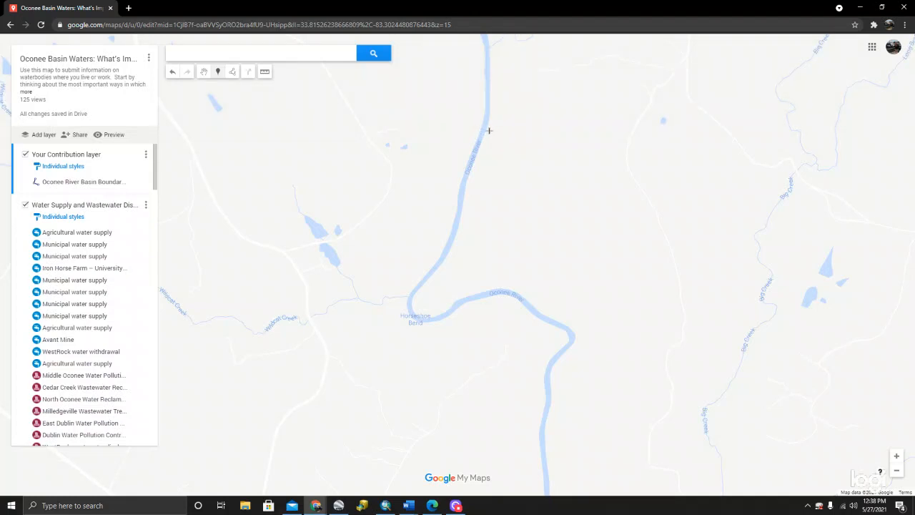
click(489, 131)
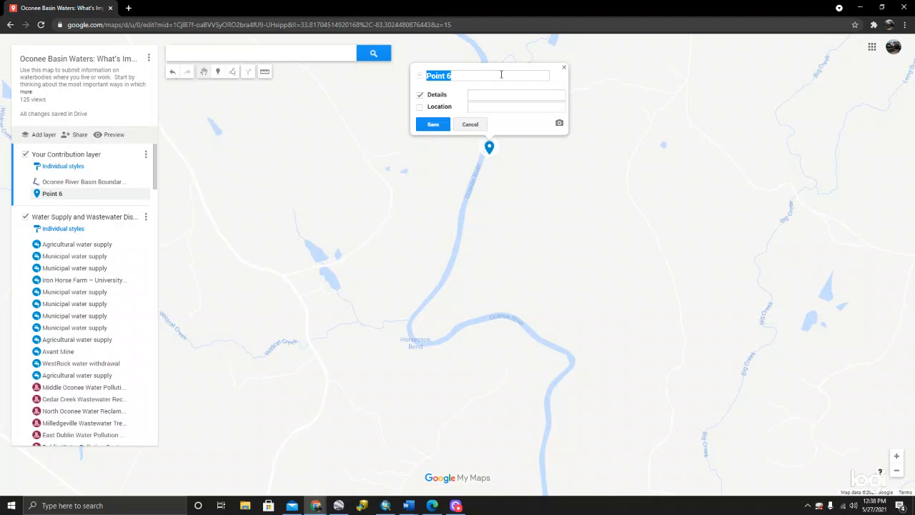
- Title the new river marker "My favorite fishing spot"
text(My favorite fishing)
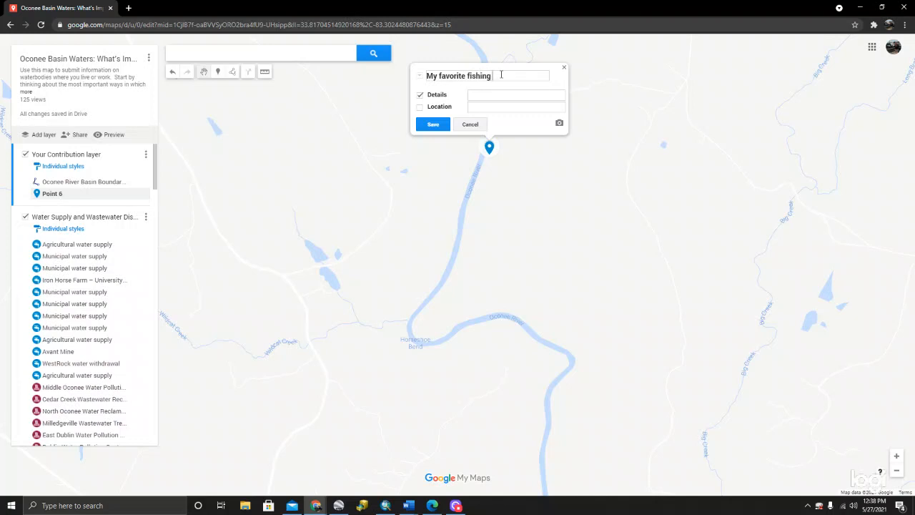
text( spot)
- Begin the marker's details with "I love to go fishing here in the summer time."
text(I love to go)
text( fishing her)
text(e in the summer)
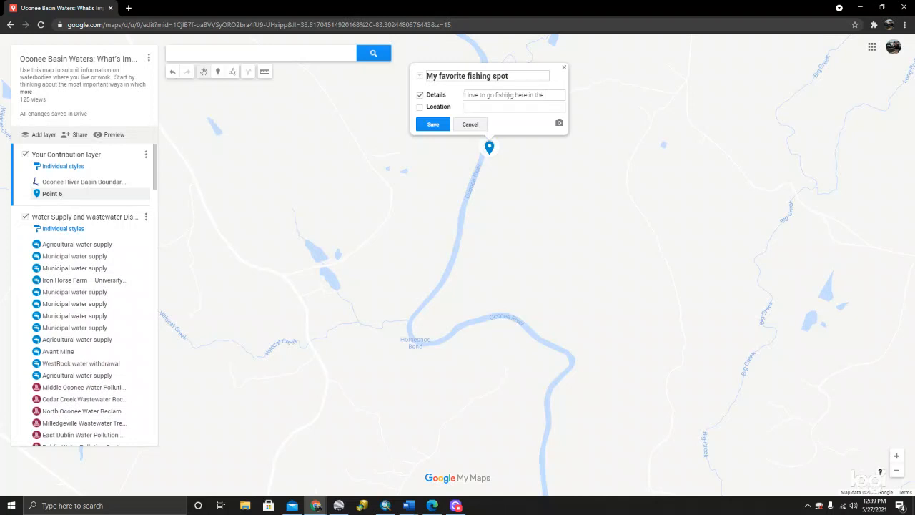
text(ime)
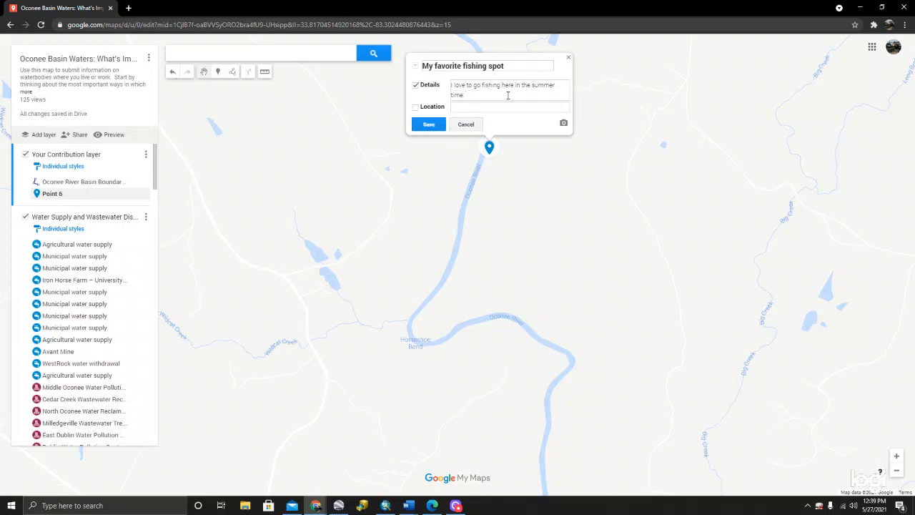
text( usually that is when there is the most amou)
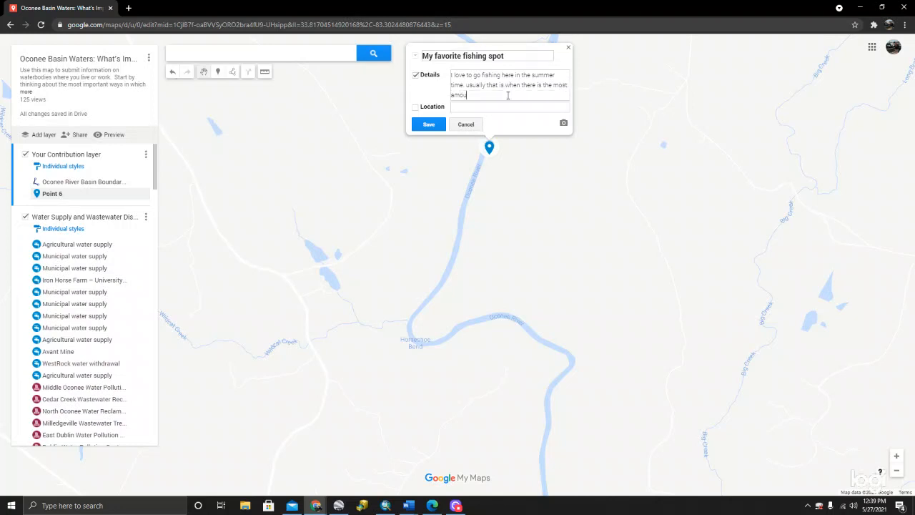
text(nt of fish like trout and fi)
text(eshwater catfish)
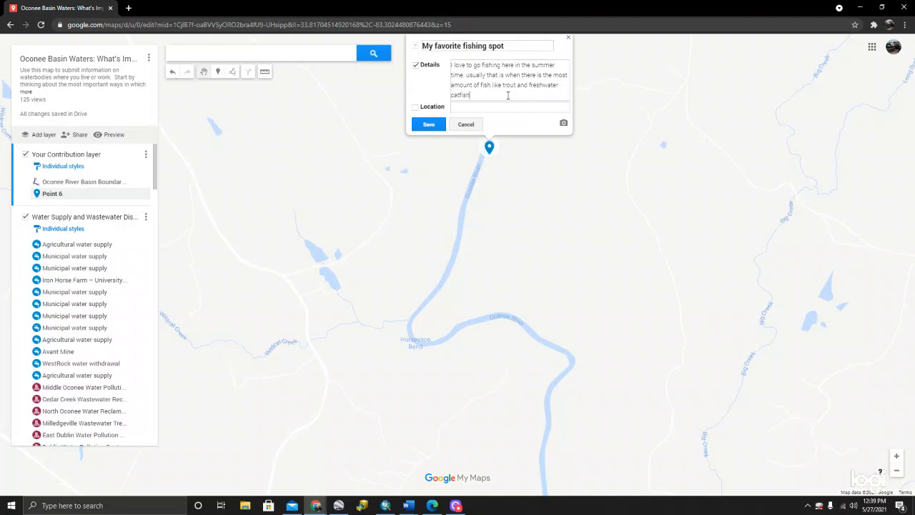
text(. I also notice that the water flow is low du)
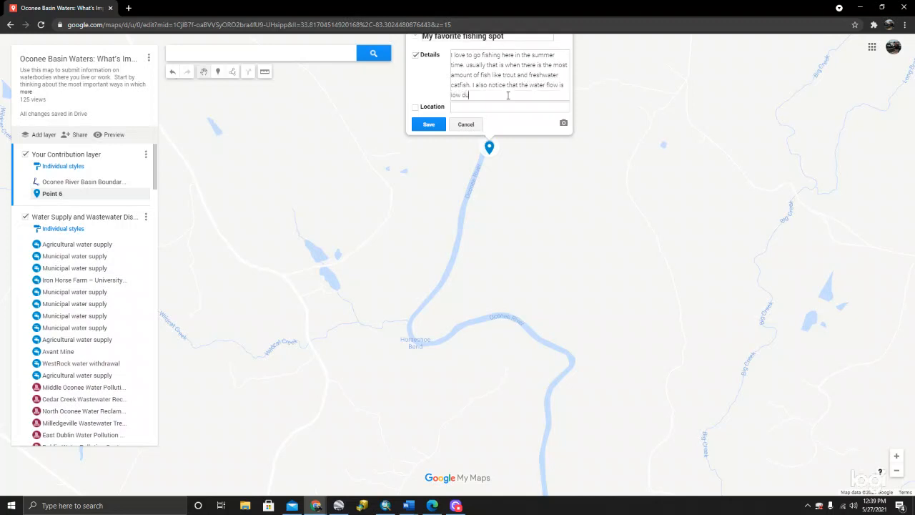
text(ring this time.)
- Finish the details with "I also notice that the water flow is low during this time.", save the marker and close its details
click(428, 125)
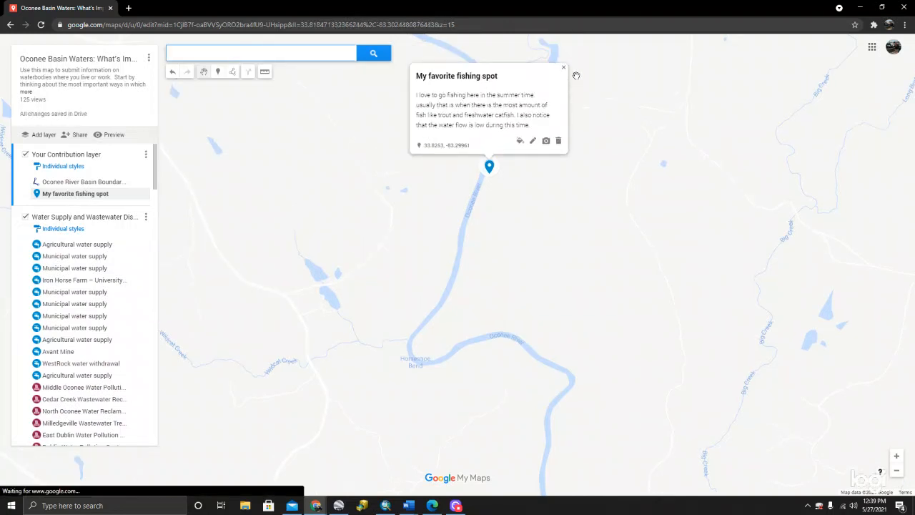
click(563, 67)
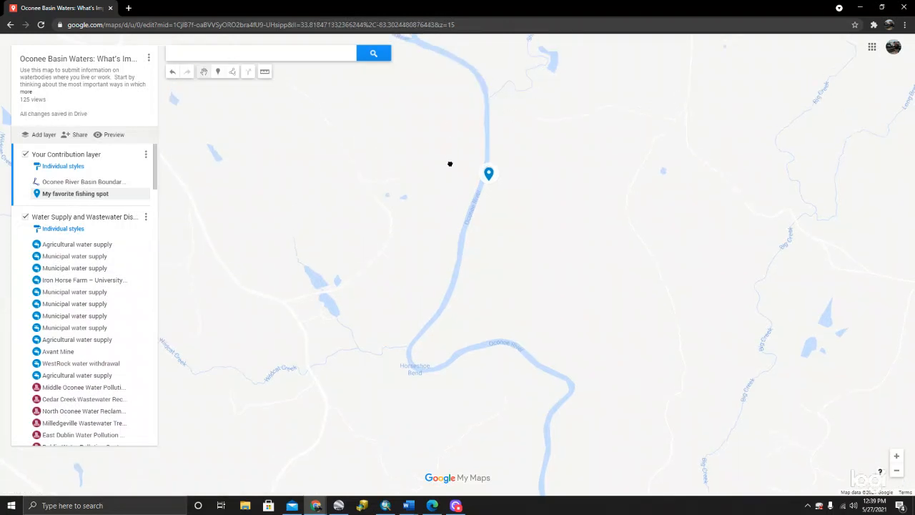
- Search places near the current view for "white sulfur springs", close the result's details and inspect its surroundings
click(299, 51)
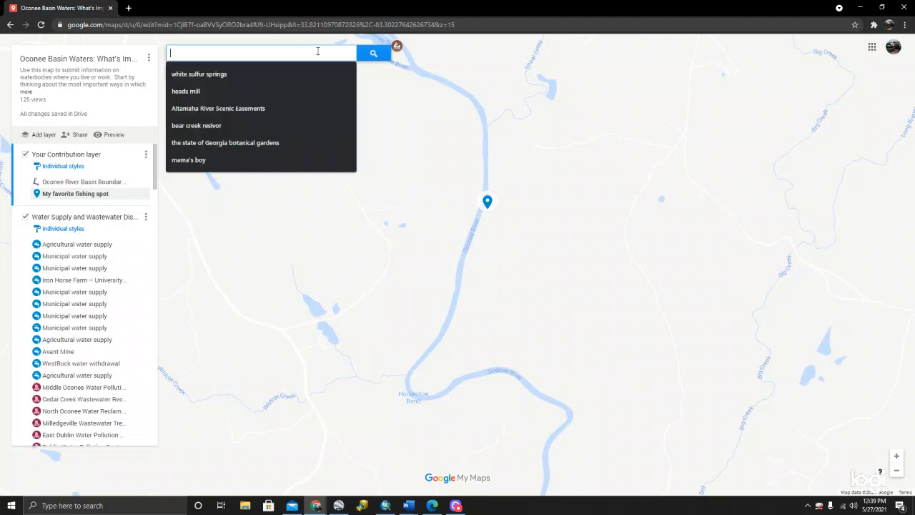
click(218, 74)
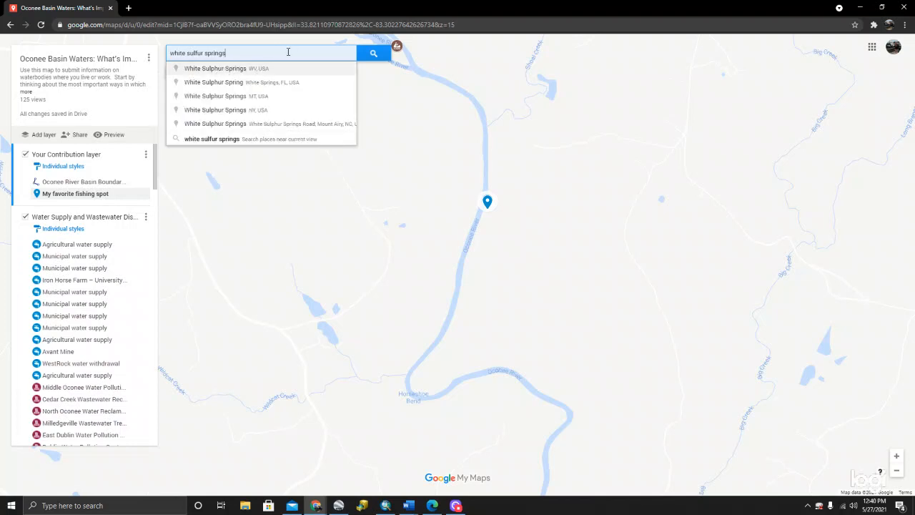
double_click(288, 52)
click(291, 137)
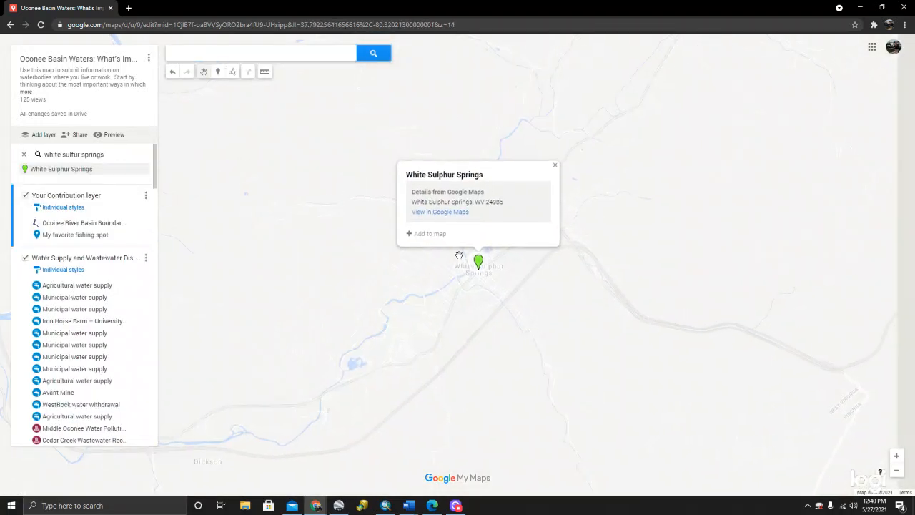
click(555, 166)
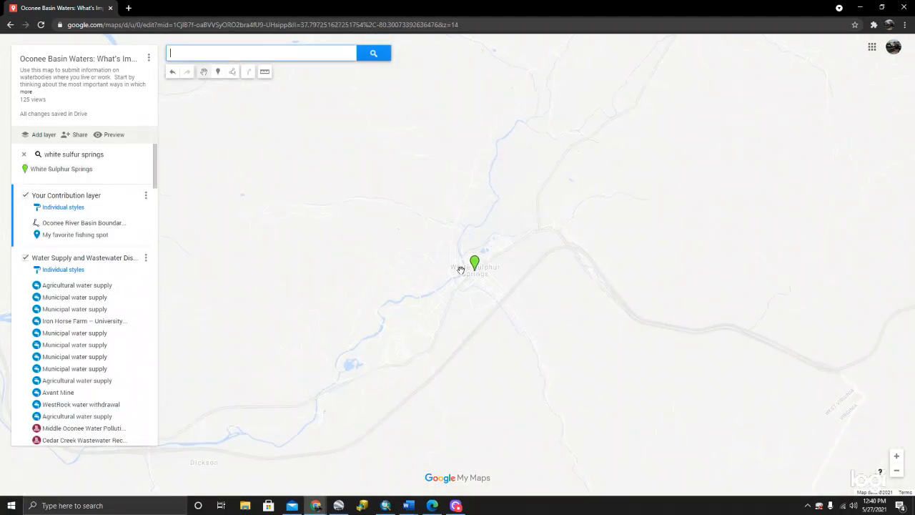
scroll(491, 271, up, 3)
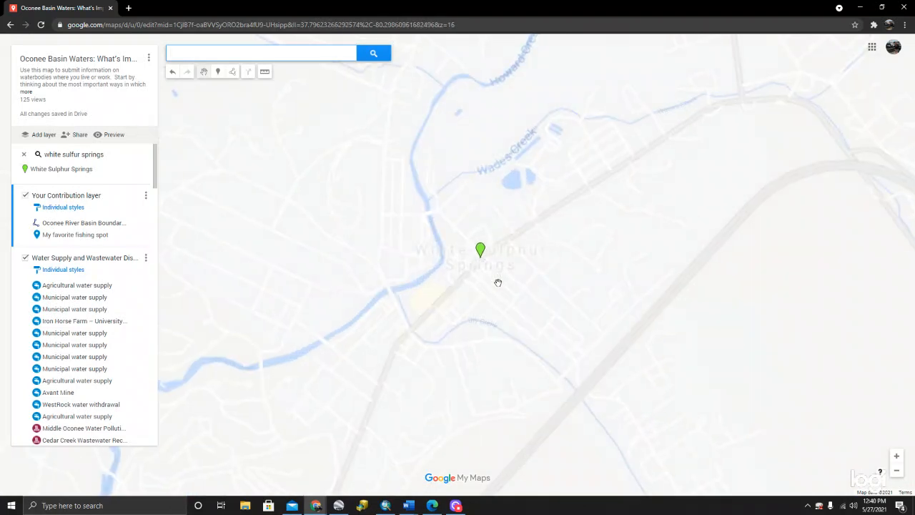
scroll(429, 261, down, 2)
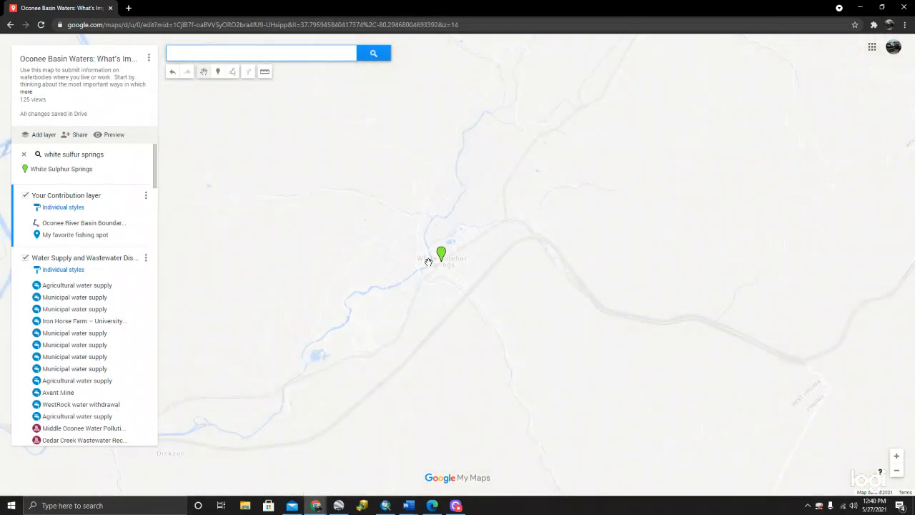
scroll(428, 262, down, 1)
- Search for "state of georgia botanical gardens", choose the State Botanical Garden of Georgia and add it to the map
click(271, 53)
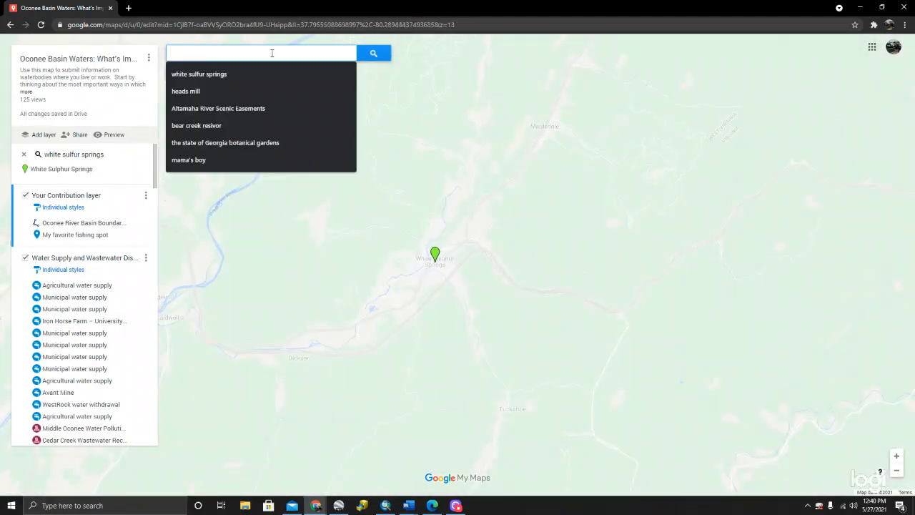
text(state of )
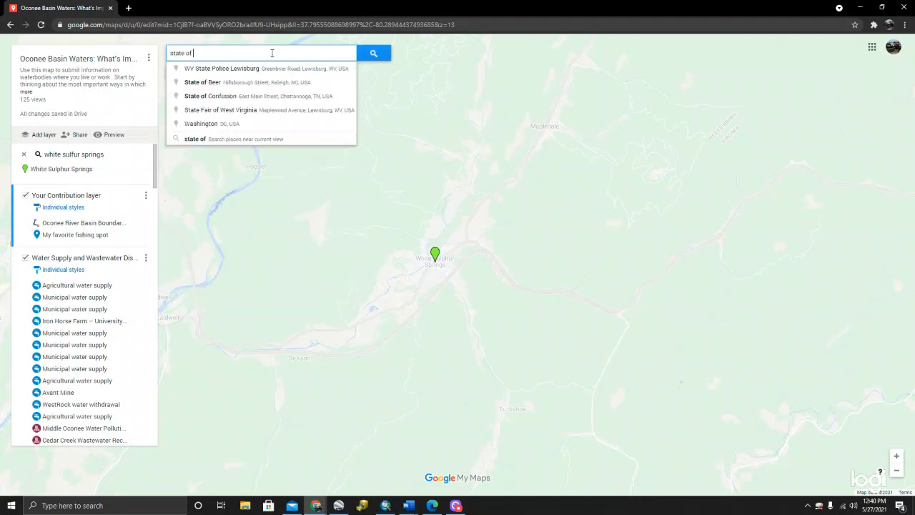
text(georgia)
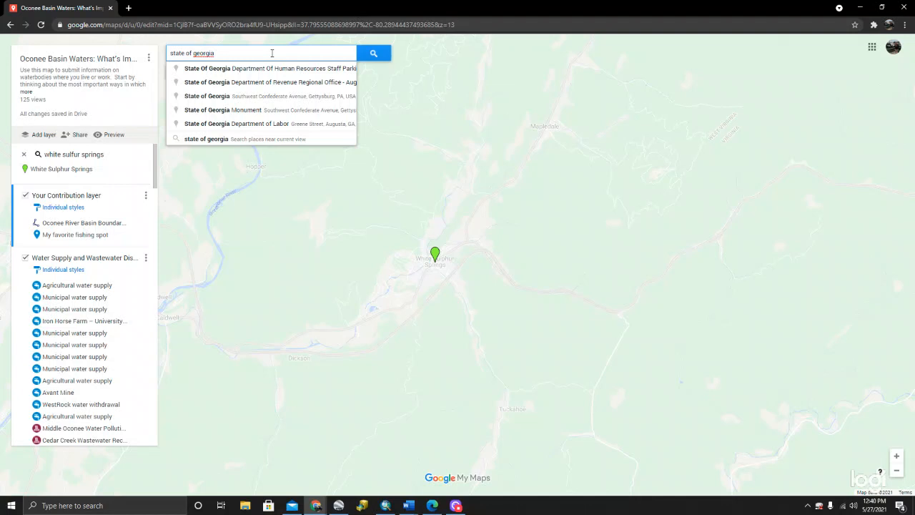
text( botanical gardens)
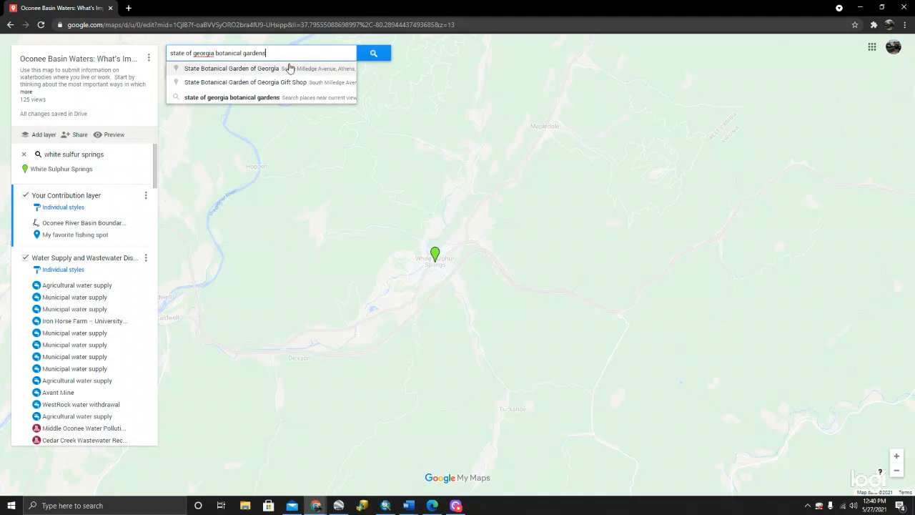
click(286, 68)
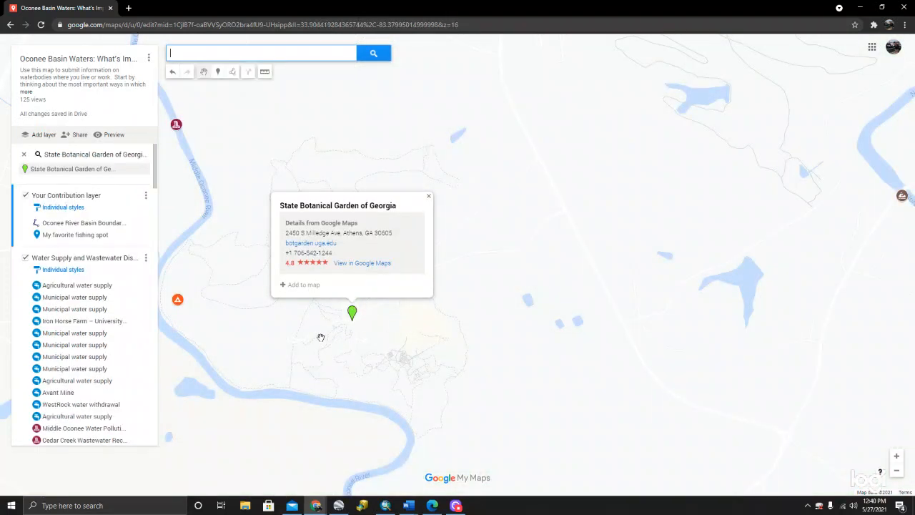
drag(321, 336, 363, 335)
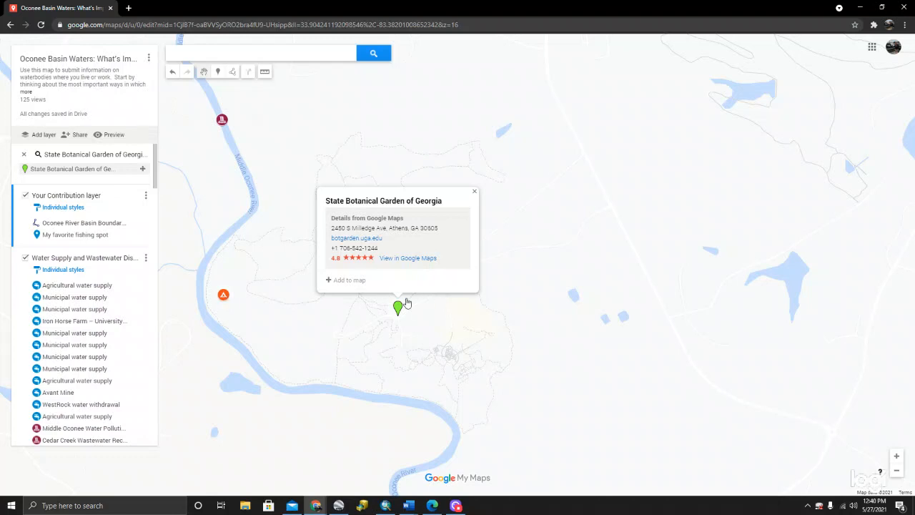
click(350, 282)
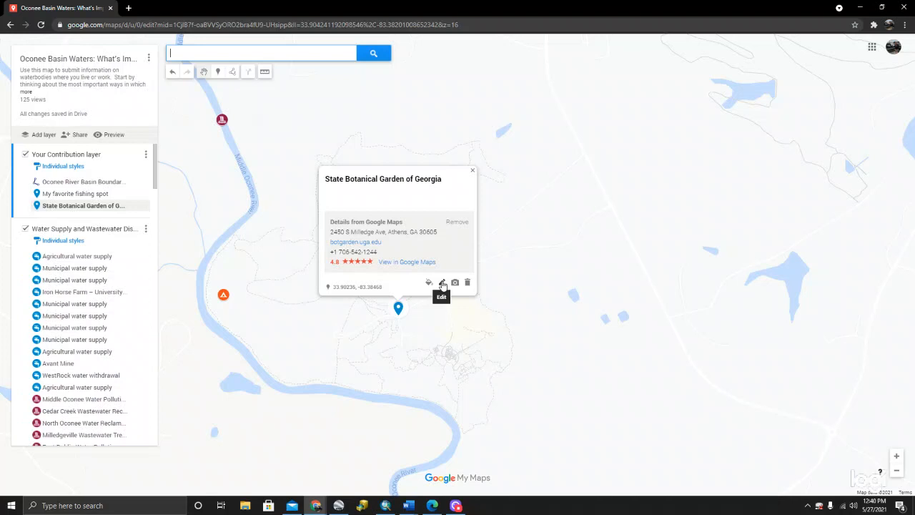
- Set the garden marker's details to "This is a place where I view wild flowers along the river...etc", save and close them
click(443, 283)
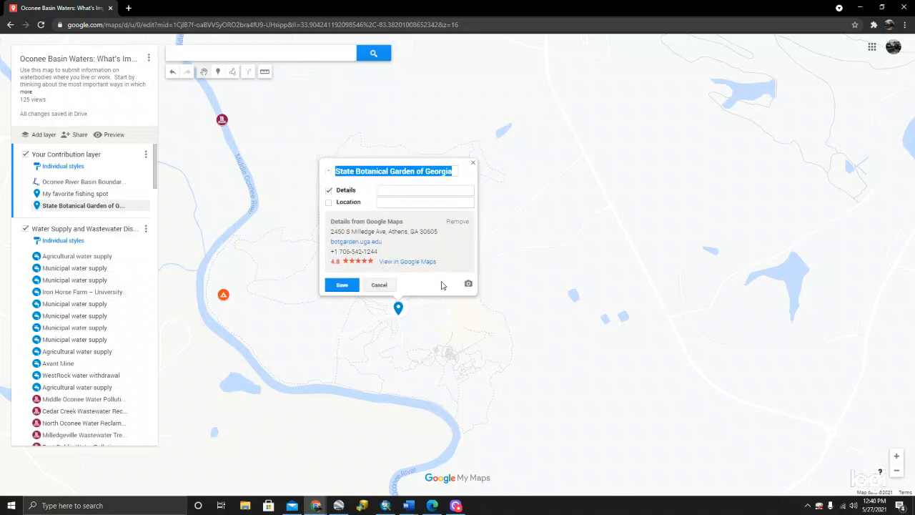
click(412, 190)
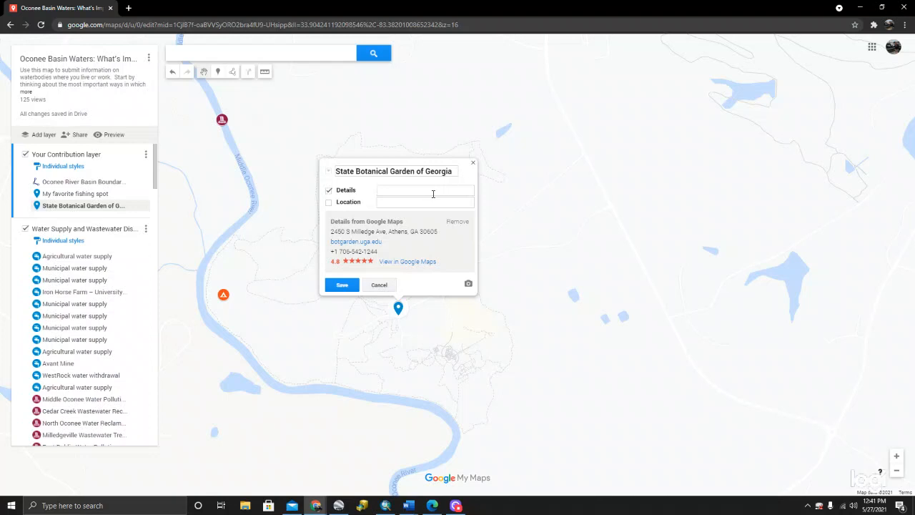
text(This is a place where I view wild flowers)
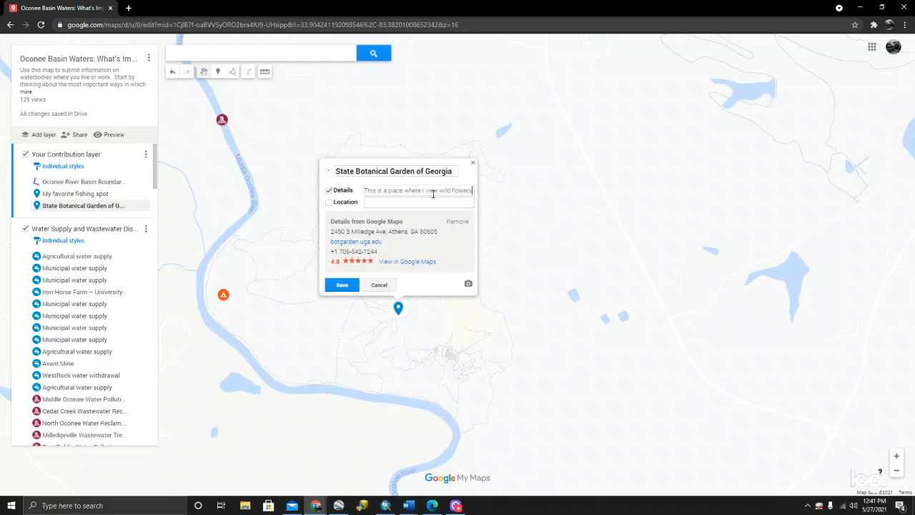
text( along the river)
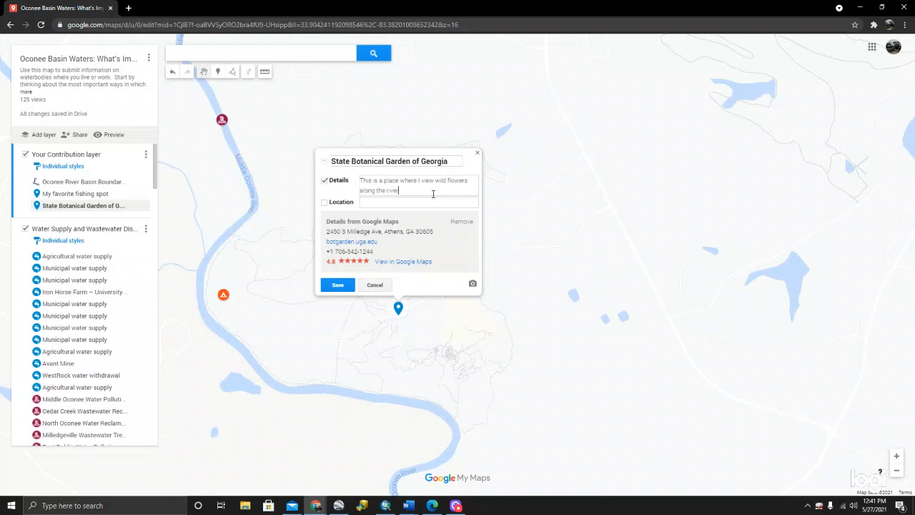
text(... etc)
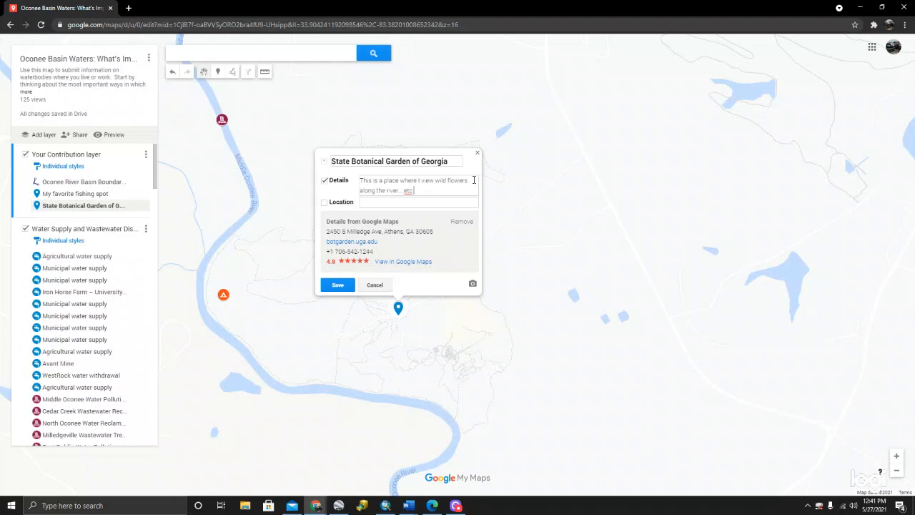
click(340, 287)
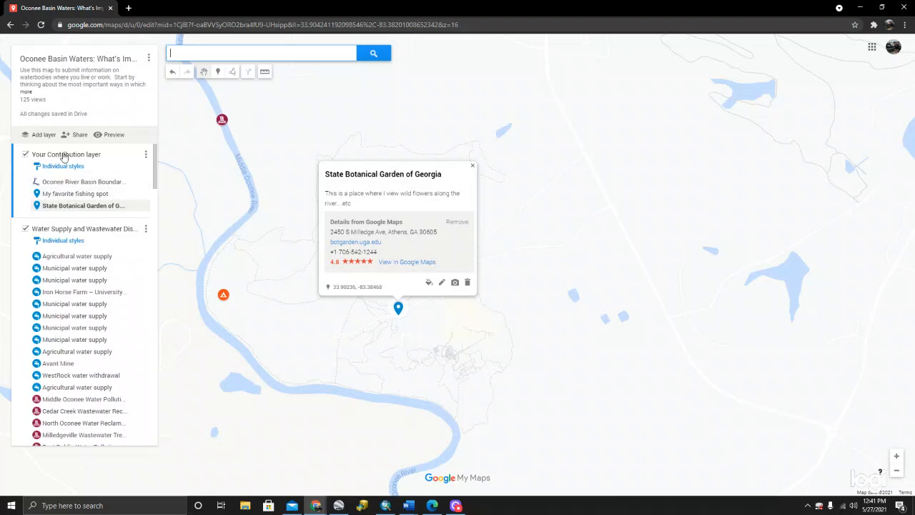
click(472, 168)
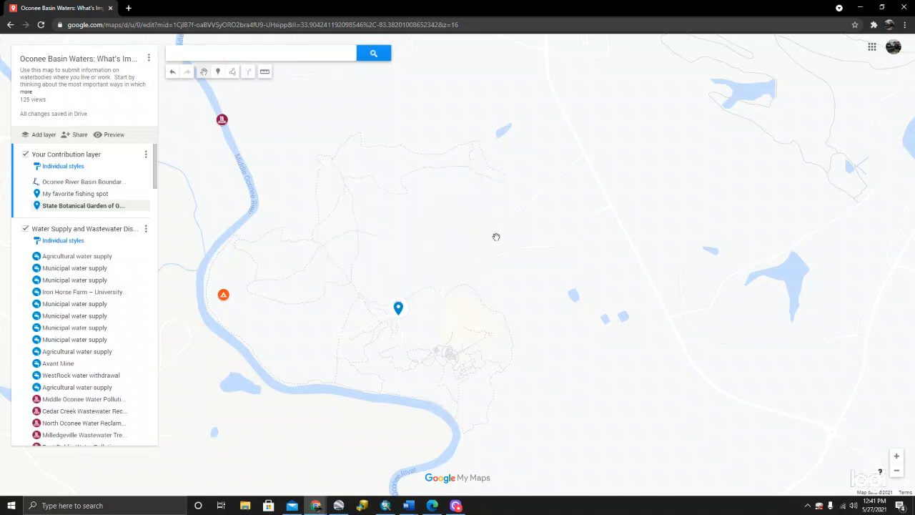
- View the image and video source options for the State Botanical Garden of Georgia marker, closing them without adding media
drag(449, 250, 472, 175)
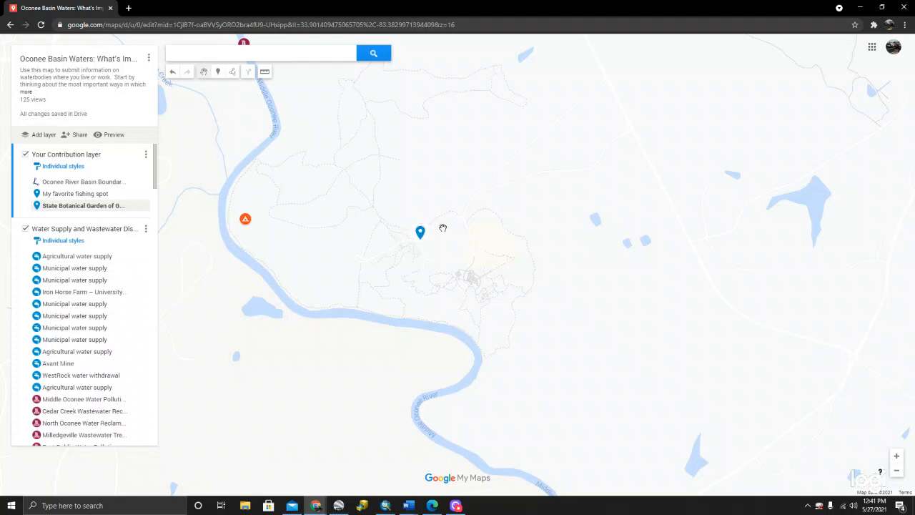
drag(448, 233, 439, 213)
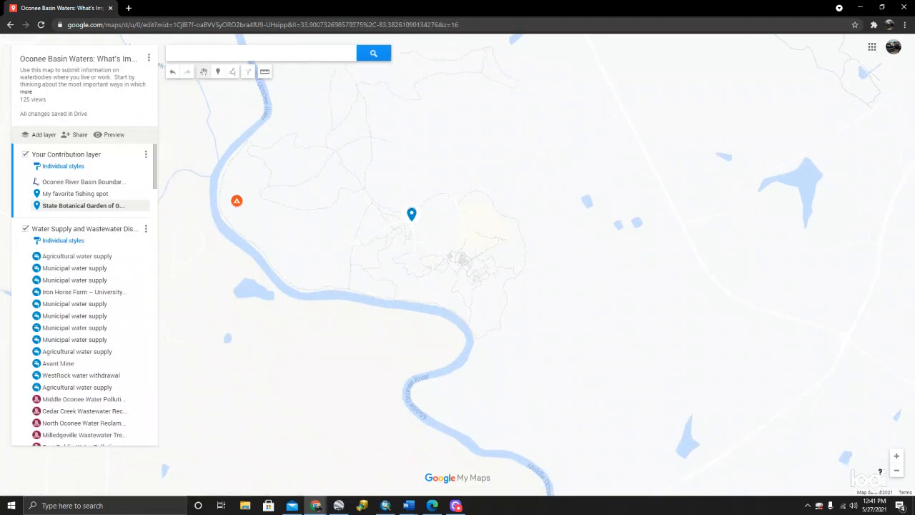
key(alt+Tab)
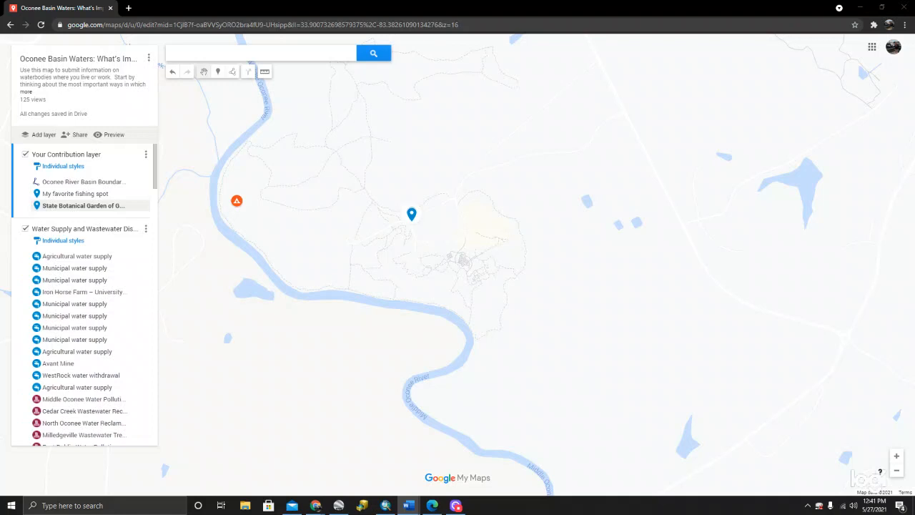
click(413, 216)
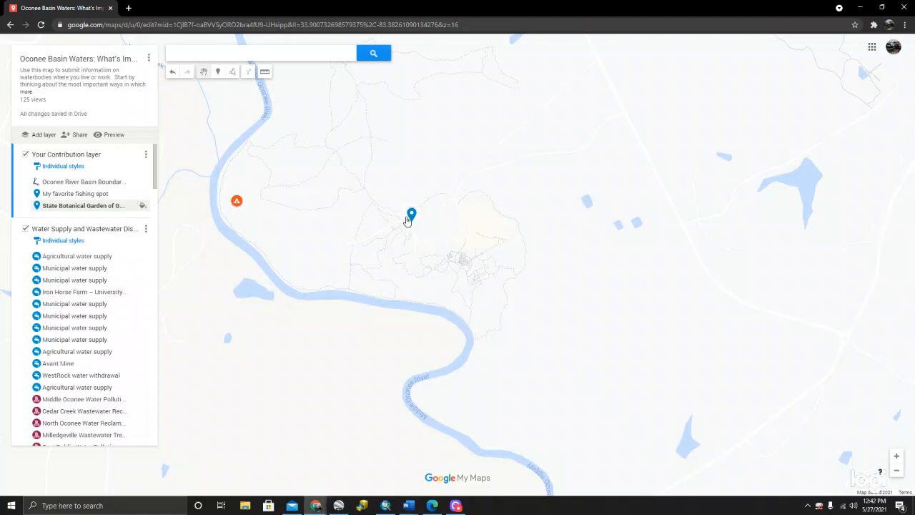
click(412, 216)
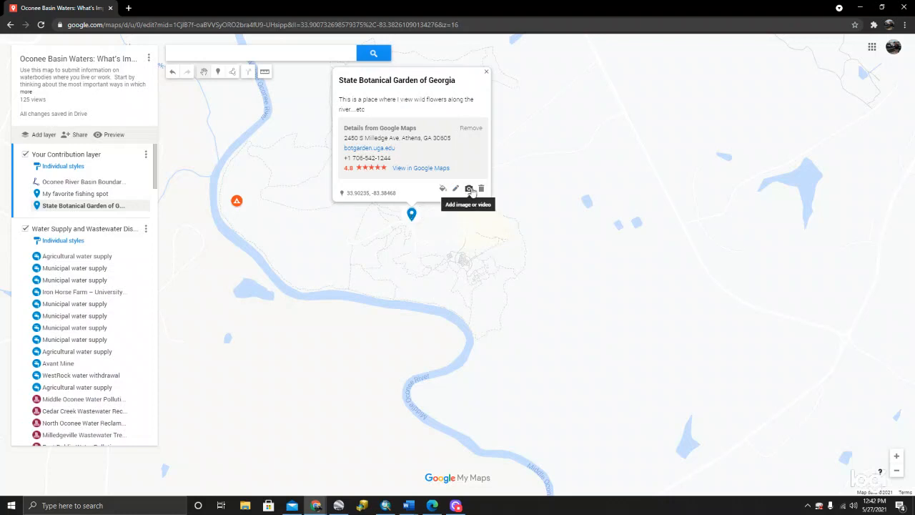
click(472, 190)
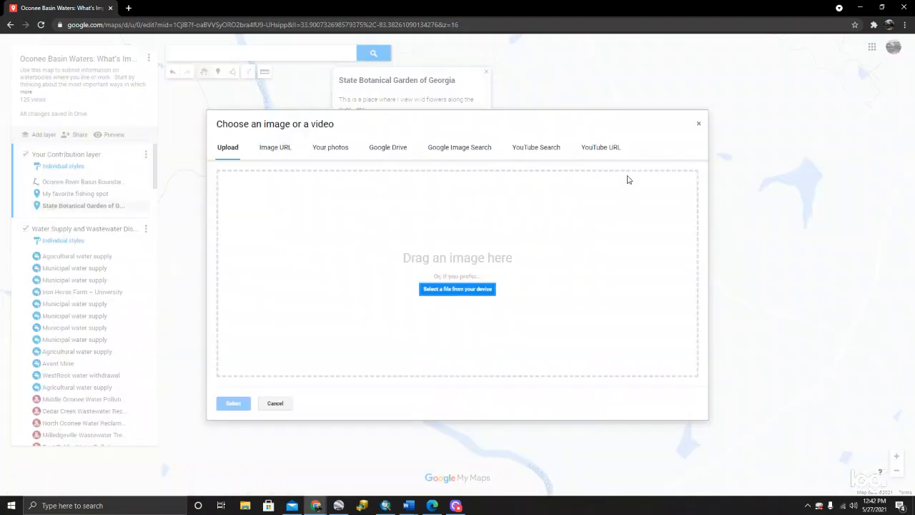
click(701, 127)
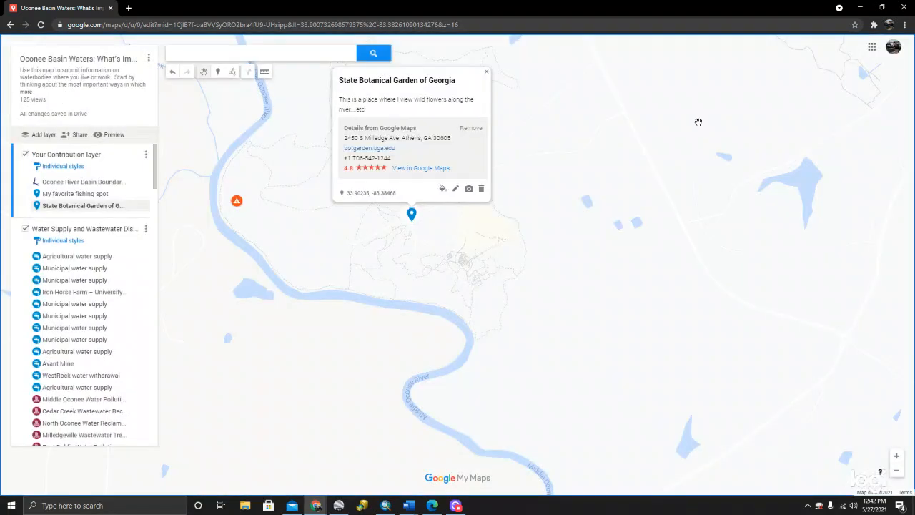
click(486, 74)
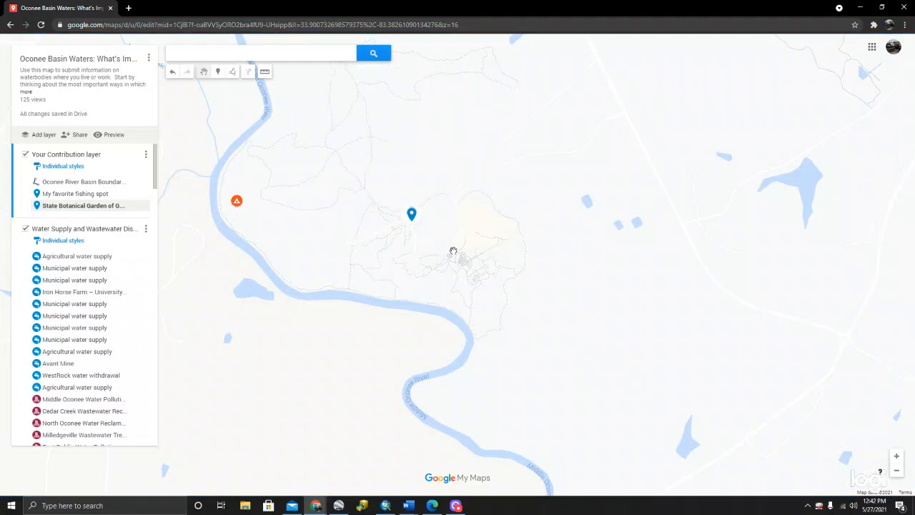
- Draw a line about 1.8 mi long beside the Oconee River south of the fishing spot marker, following the river around Horseshoe Bend
drag(453, 250, 453, 225)
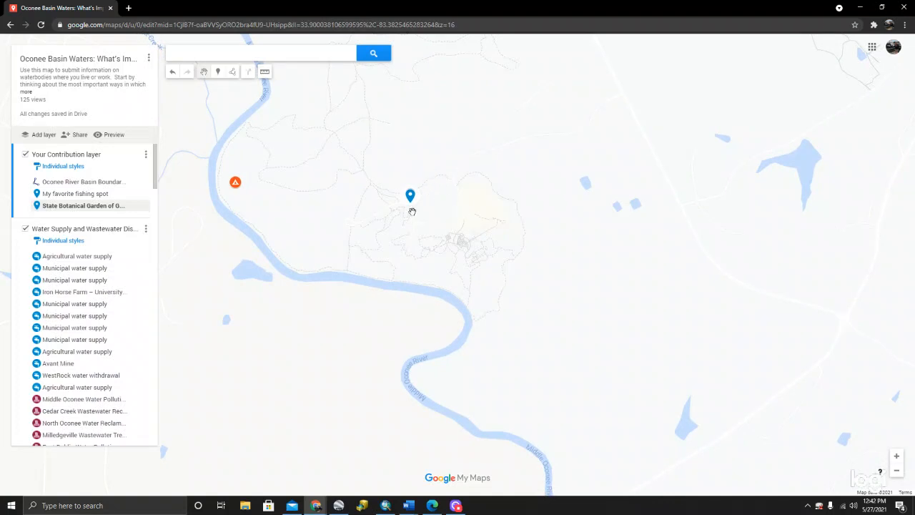
scroll(384, 194, down, 1)
scroll(385, 194, down, 3)
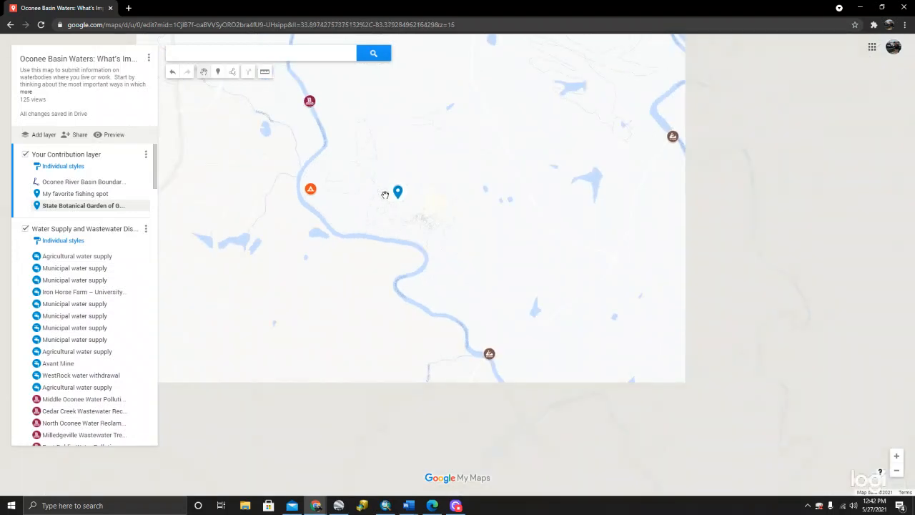
scroll(383, 200, down, 1)
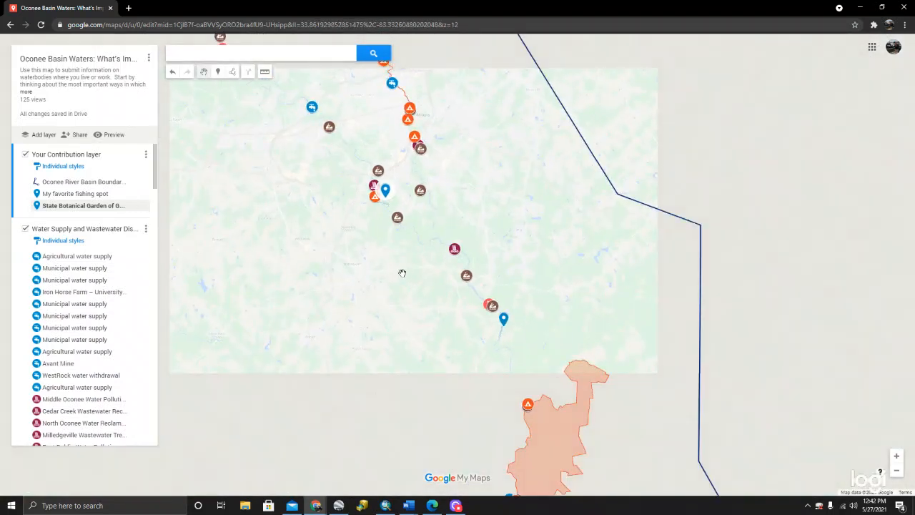
drag(398, 263, 321, 159)
drag(395, 262, 397, 287)
scroll(415, 207, up, 1)
scroll(414, 207, up, 1)
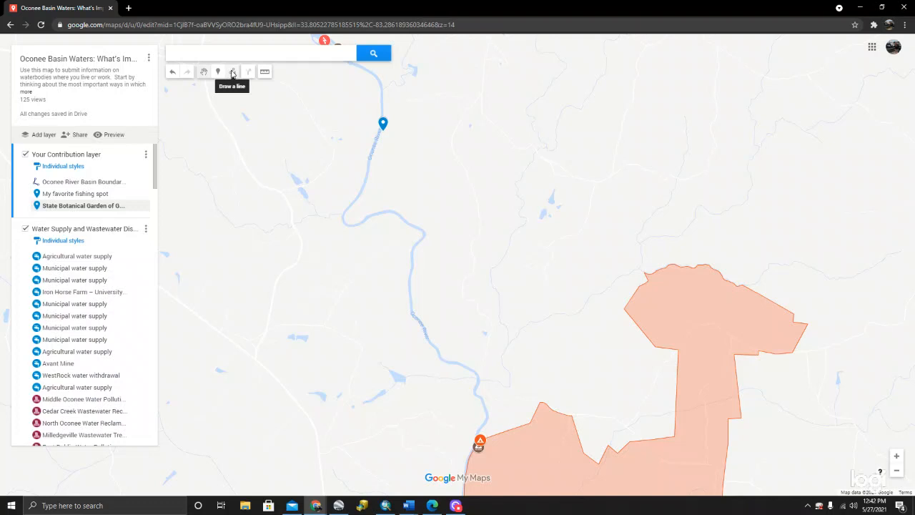
click(232, 74)
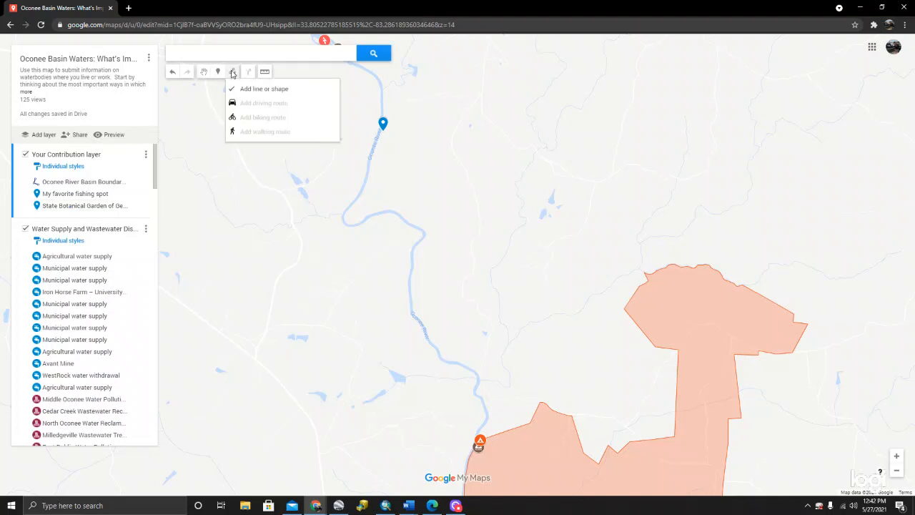
click(296, 89)
scroll(377, 183, up, 1)
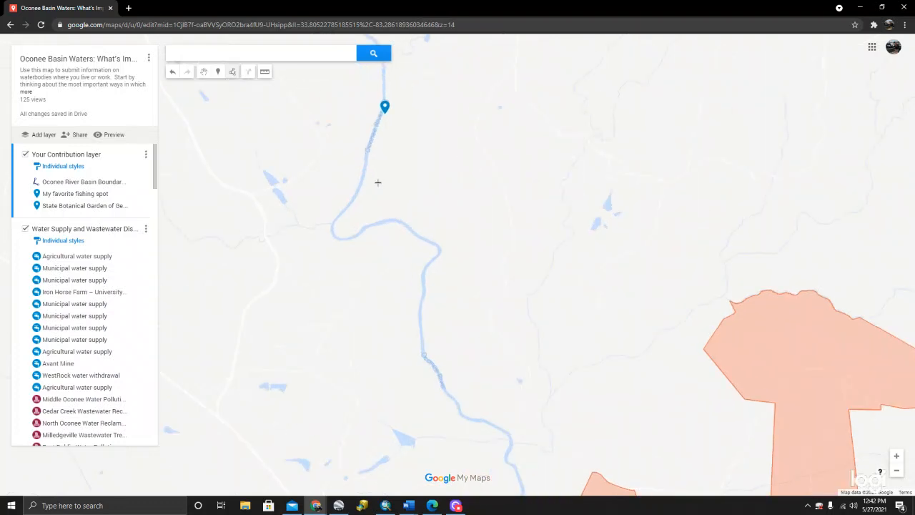
click(370, 123)
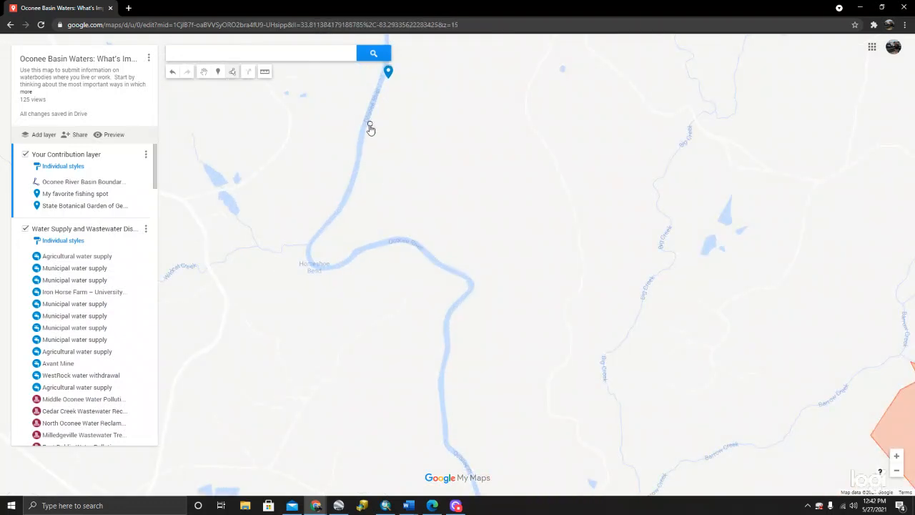
click(366, 145)
click(359, 175)
click(353, 193)
click(344, 211)
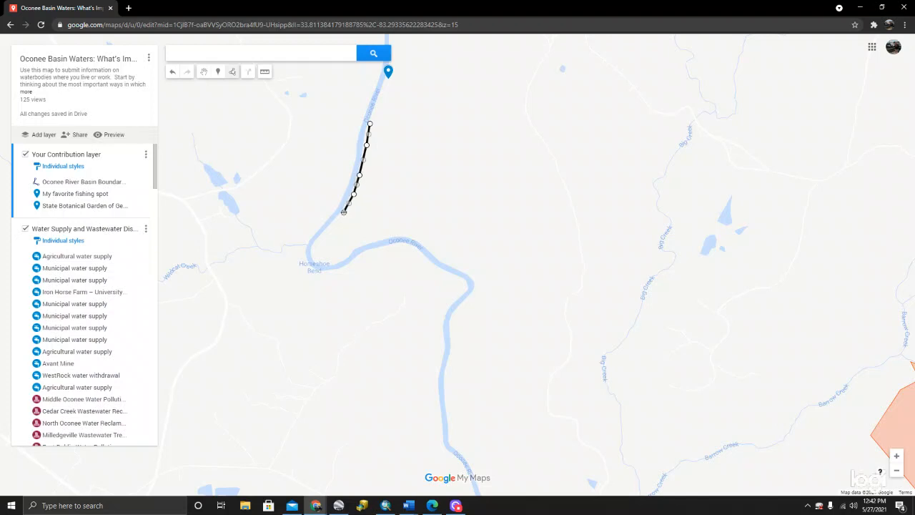
click(327, 229)
click(317, 243)
click(315, 251)
click(320, 260)
click(332, 260)
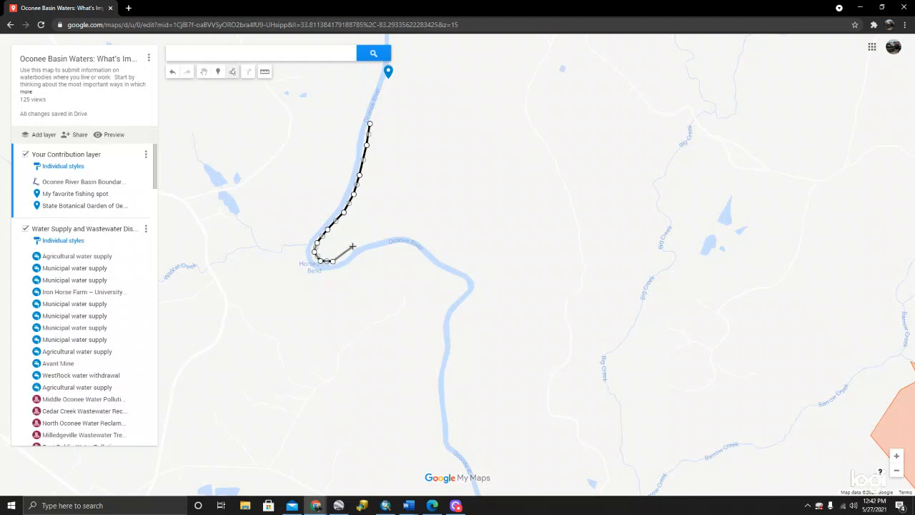
click(353, 247)
click(384, 236)
click(414, 236)
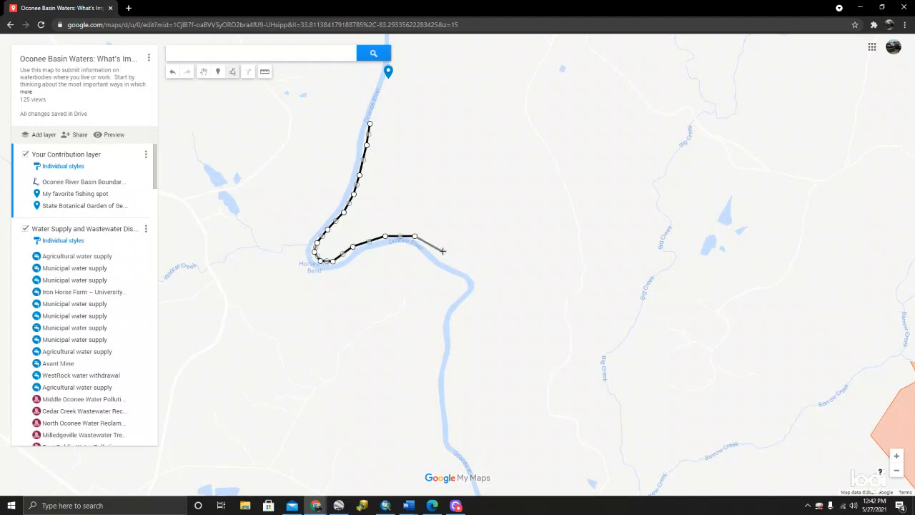
click(440, 254)
click(454, 264)
double_click(475, 278)
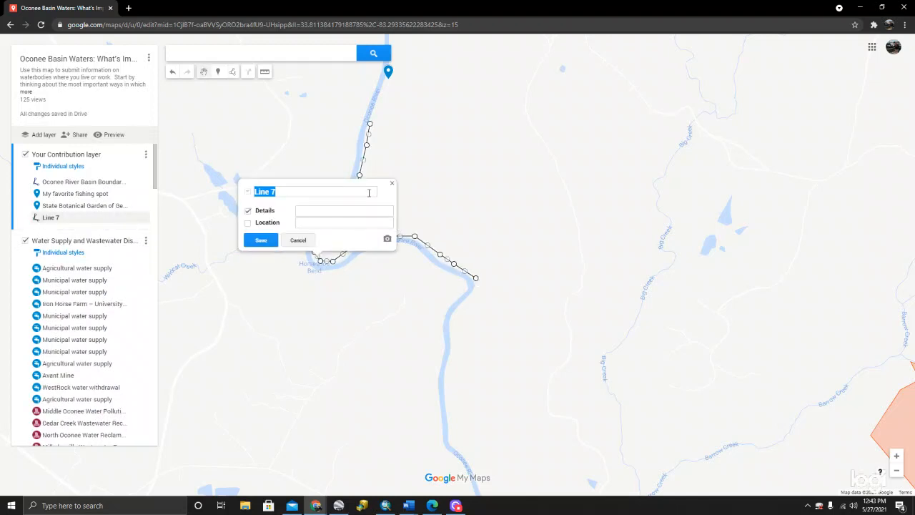
- Title the new line "Walking trail along the river"
click(304, 194)
key(BackSpace)
key(BackSpace)
key(BackSpace)
key(BackSpace)
key(BackSpace)
key(BackSpace)
text(Walking trail along the ri)
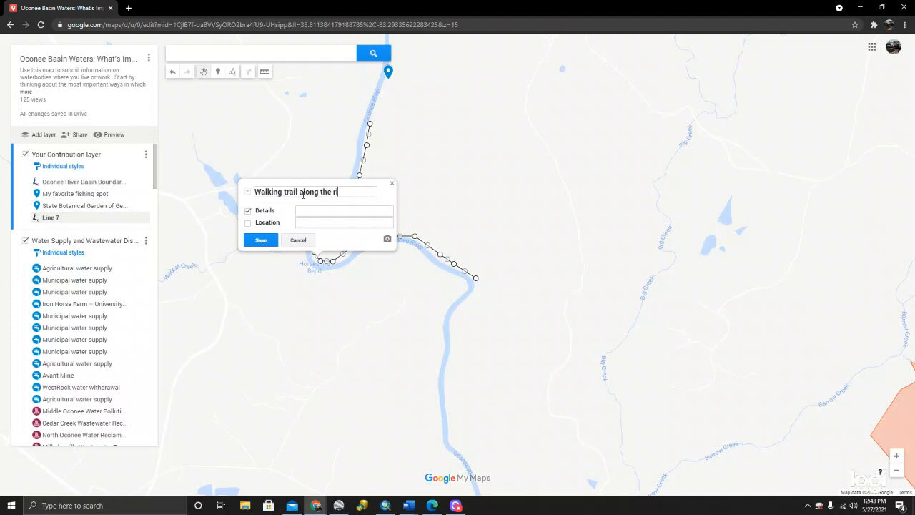
text(ver)
- Save the line with details "This is a trail where I walk especially in the fall. I see deer and wild boar tracks along the river."
click(318, 212)
text(This is a trail where I walk especial)
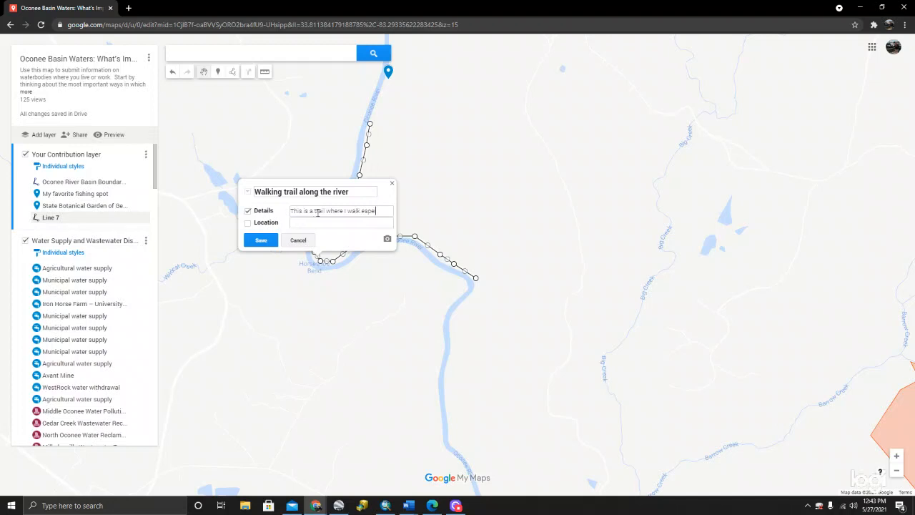
text(ly in the fall)
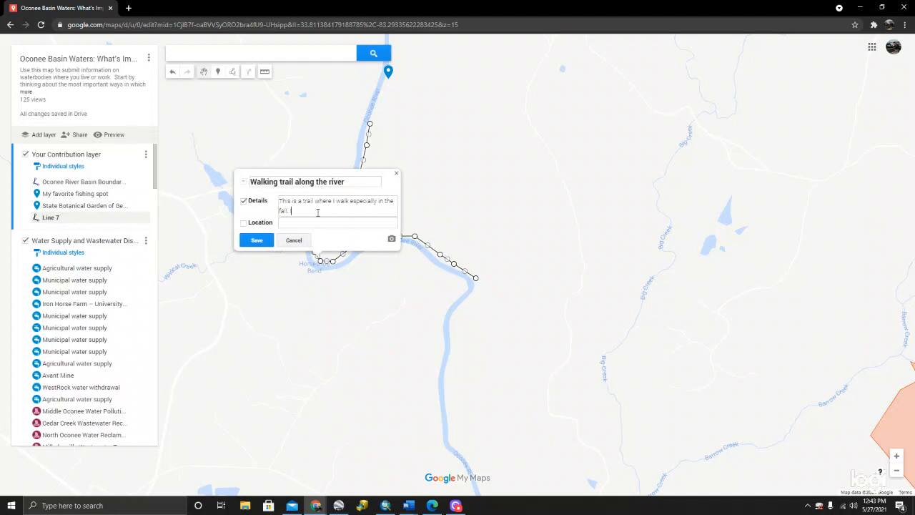
text(. I see deer and wild boar tracks along the river)
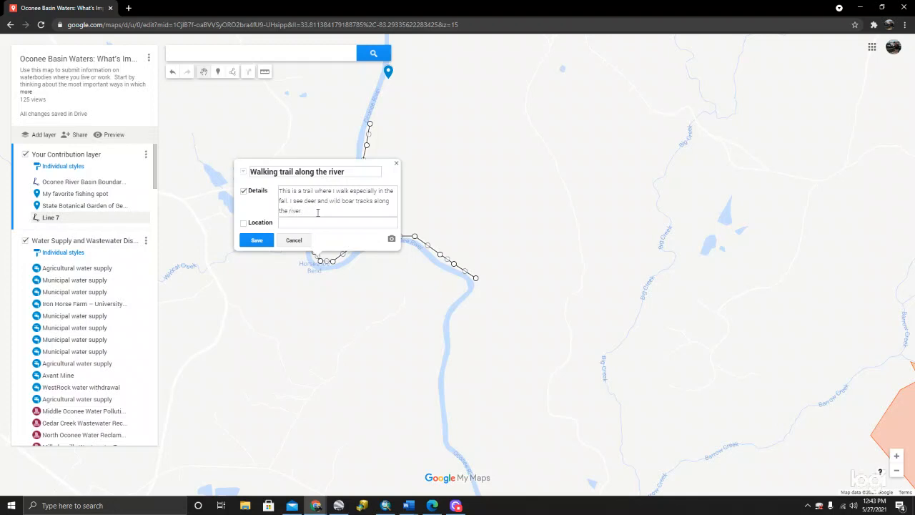
text(.)
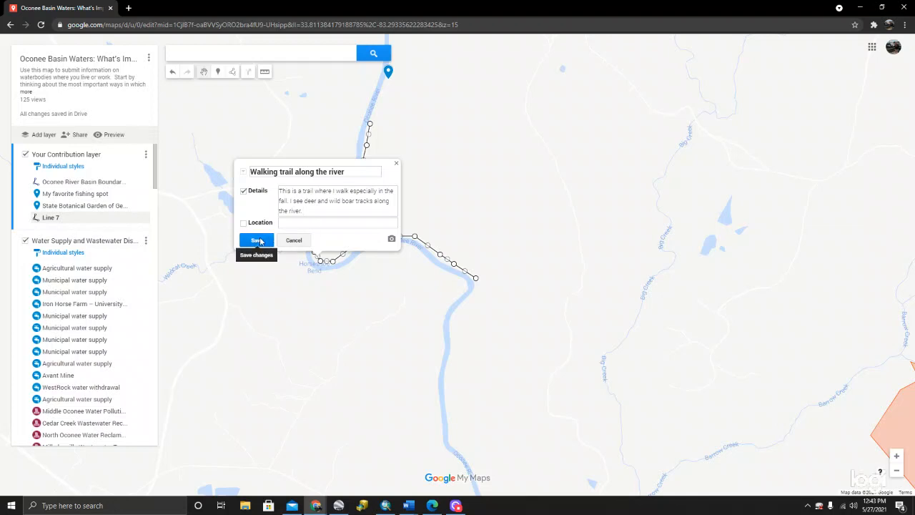
click(258, 240)
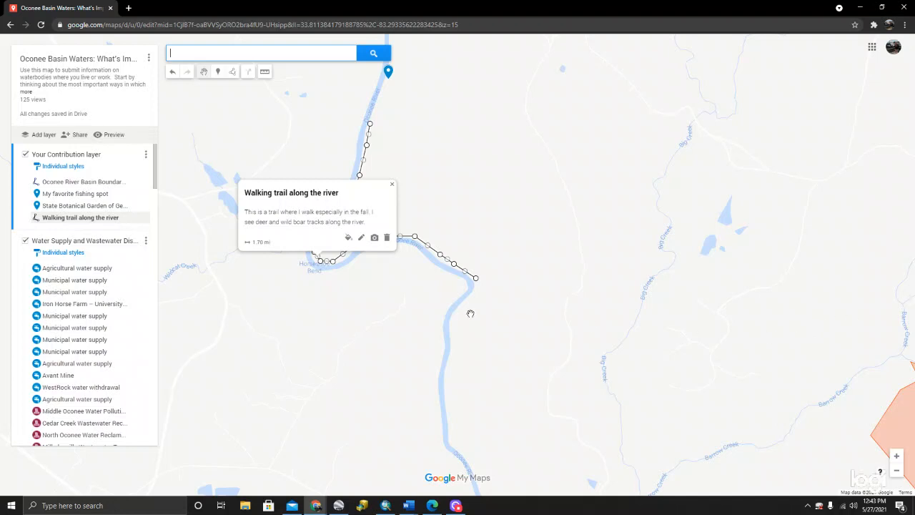
click(374, 288)
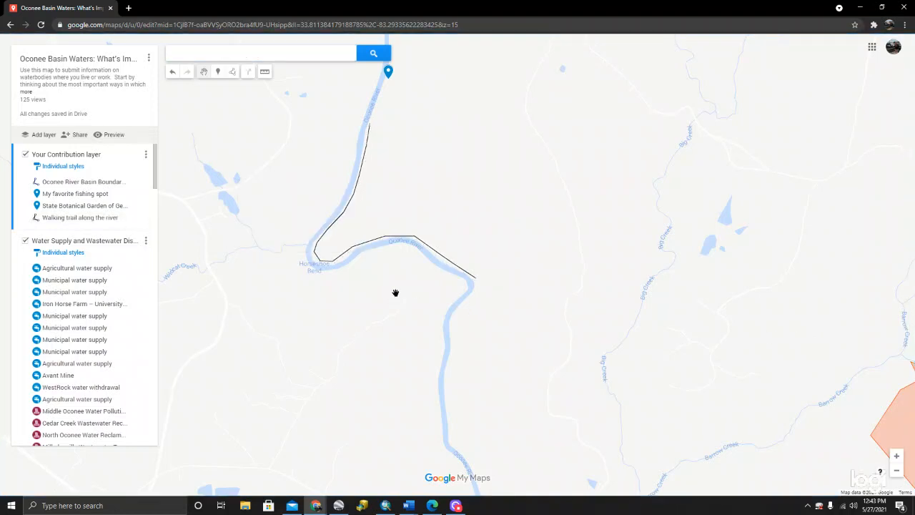
- Draw a closed polygon of about 23.8 ac around the Oconee River stretch just south of the walking trail's end
drag(394, 292, 370, 190)
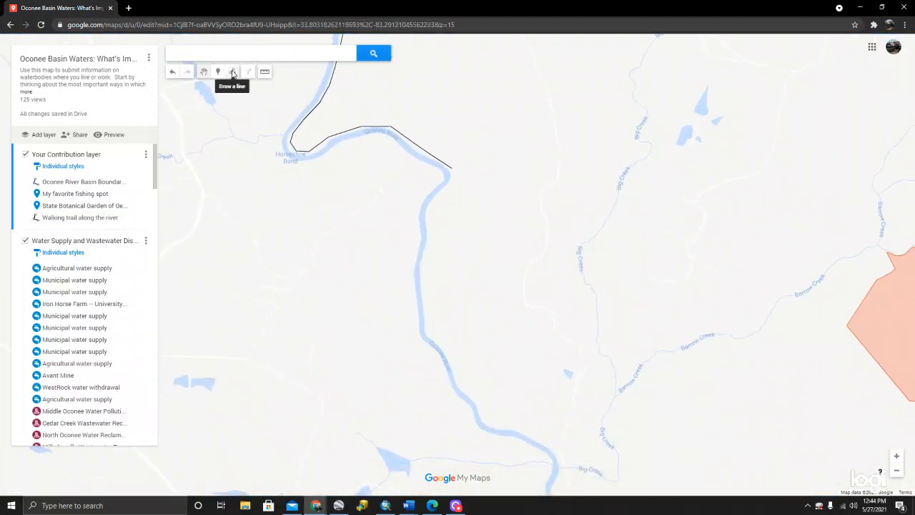
click(233, 73)
click(271, 87)
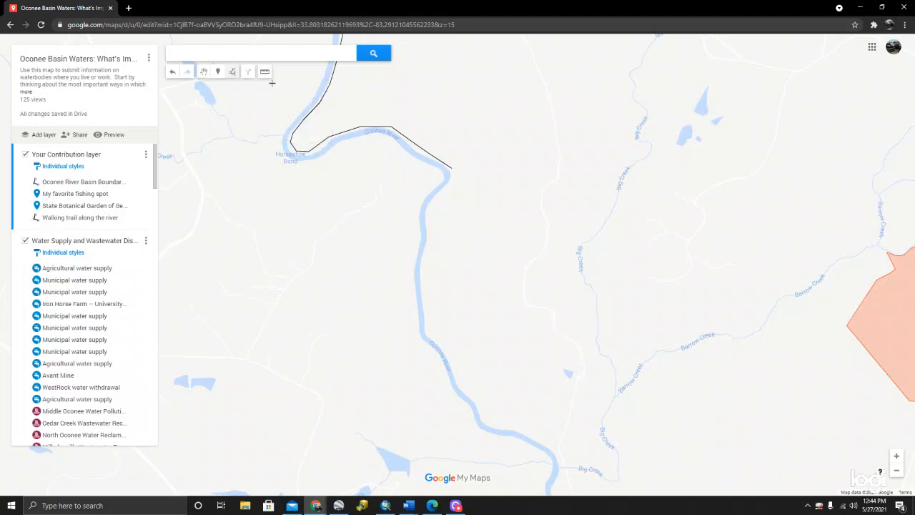
click(426, 192)
click(421, 204)
click(419, 228)
click(416, 254)
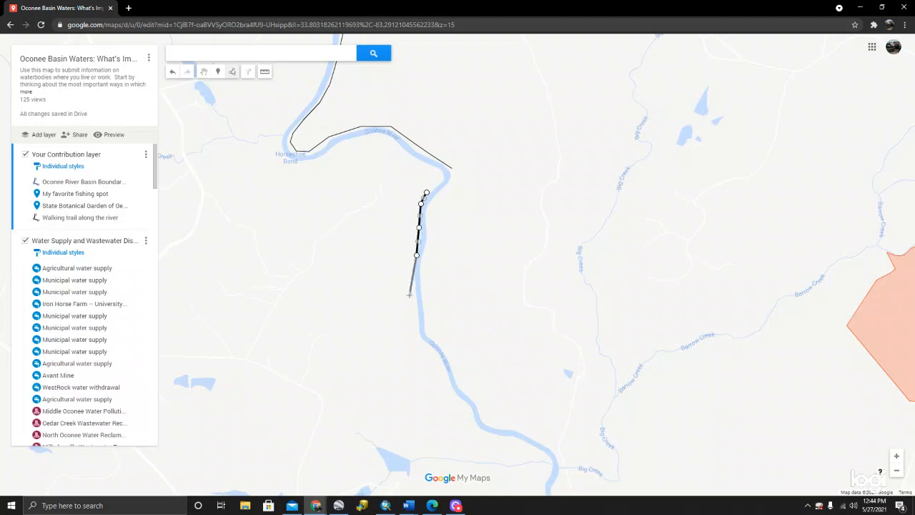
click(414, 290)
click(418, 323)
click(420, 340)
click(431, 334)
click(424, 291)
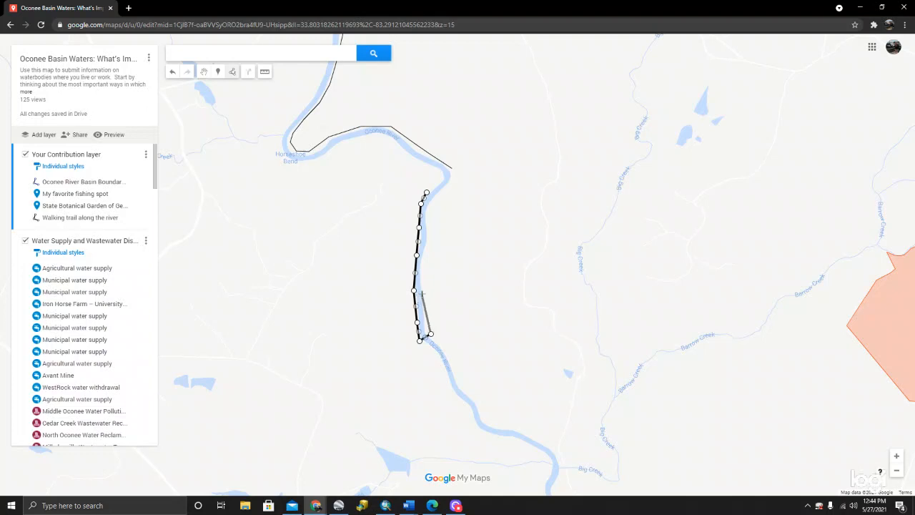
click(423, 260)
click(429, 238)
click(436, 197)
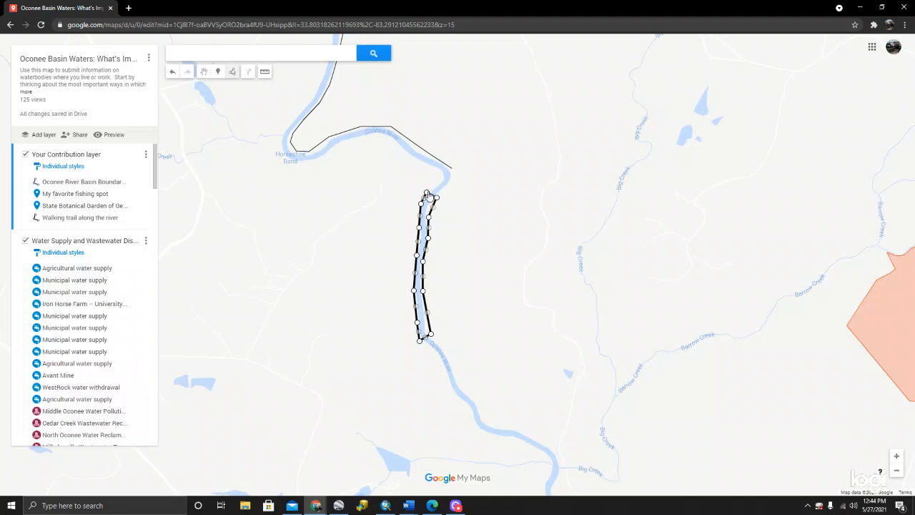
scroll(426, 193, up, 2)
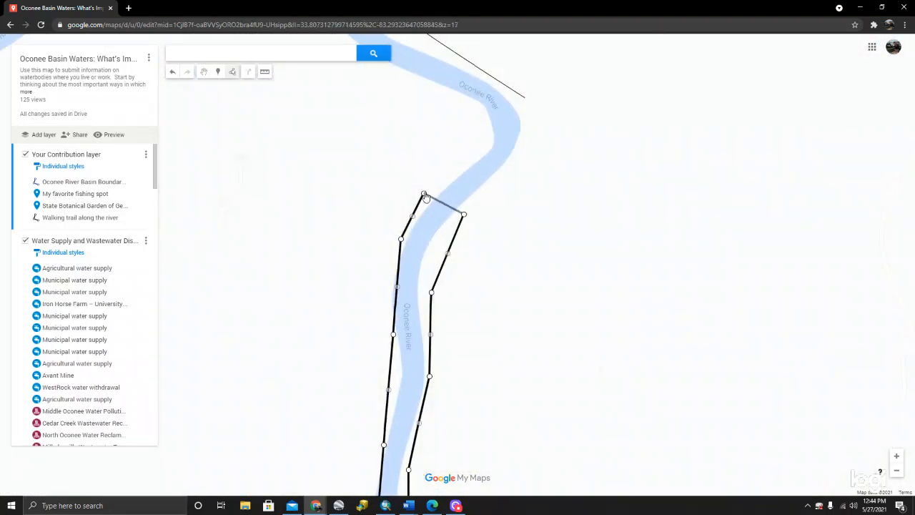
click(424, 196)
- Title the new river polygon "Canoeing in shallow water"
scroll(462, 261, down, 1)
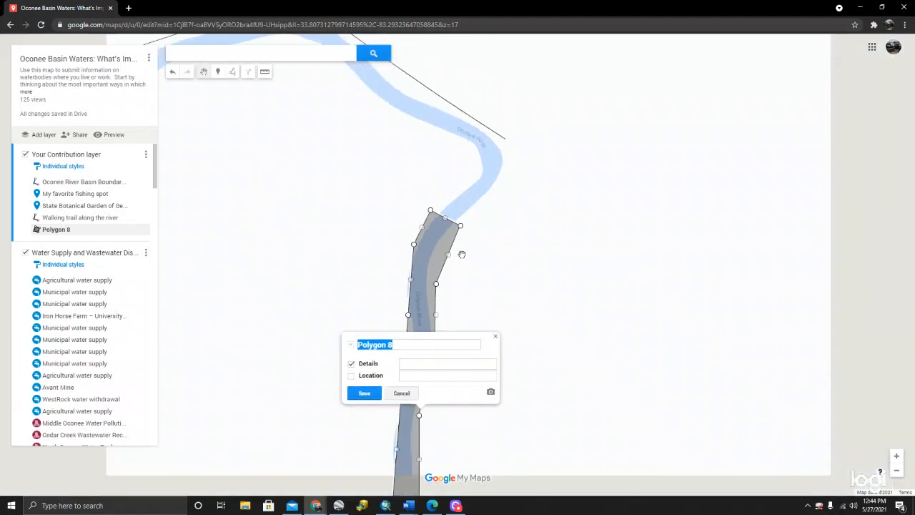
click(464, 299)
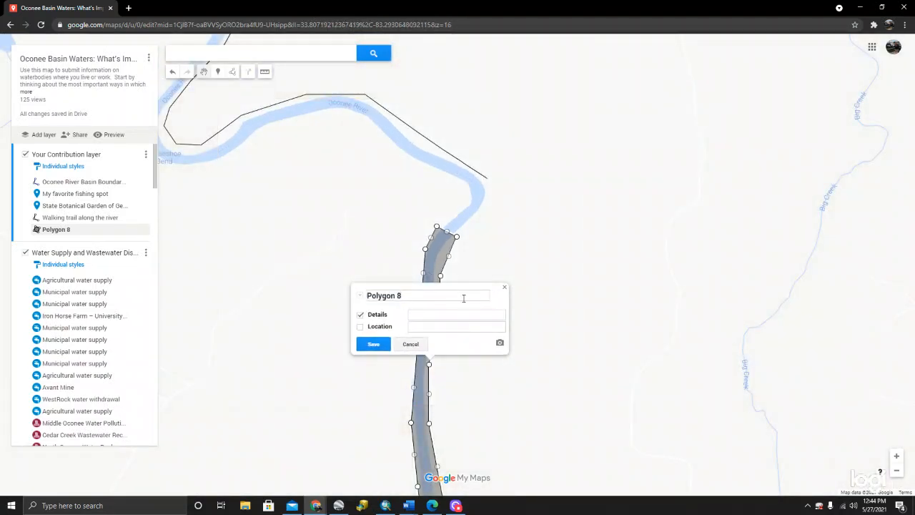
key(BackSpace)
key(BackSpace)
key(BackSpace)
key(BackSpace)
key(BackSpace)
key(BackSpace)
key(BackSpace)
key(BackSpace)
key(BackSpace)
text(Canoeing in shallow water)
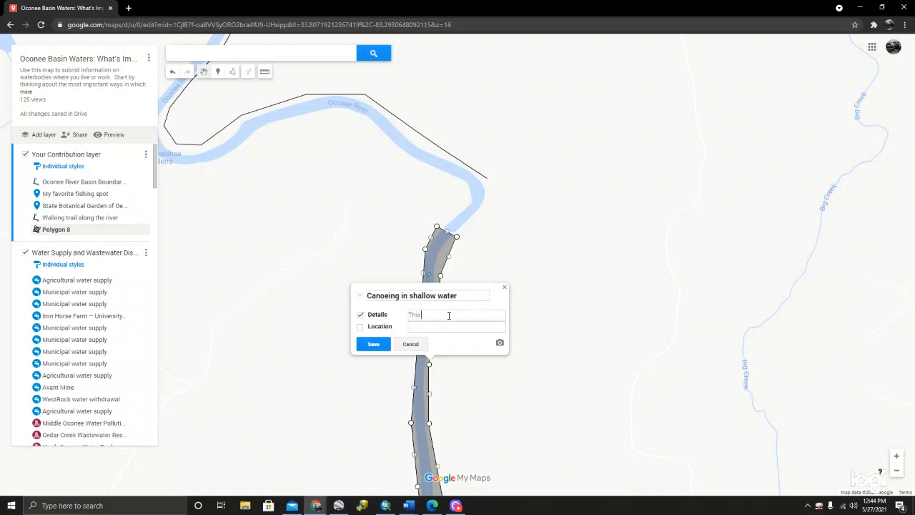
- Set the polygon's details to "This area is very shallow in the summer and is difficult to canoe through.", save and close them
click(449, 315)
text(This ear)
key(BackSpace)
key(BackSpace)
key(BackSpace)
text(area is very shallow in the summer)
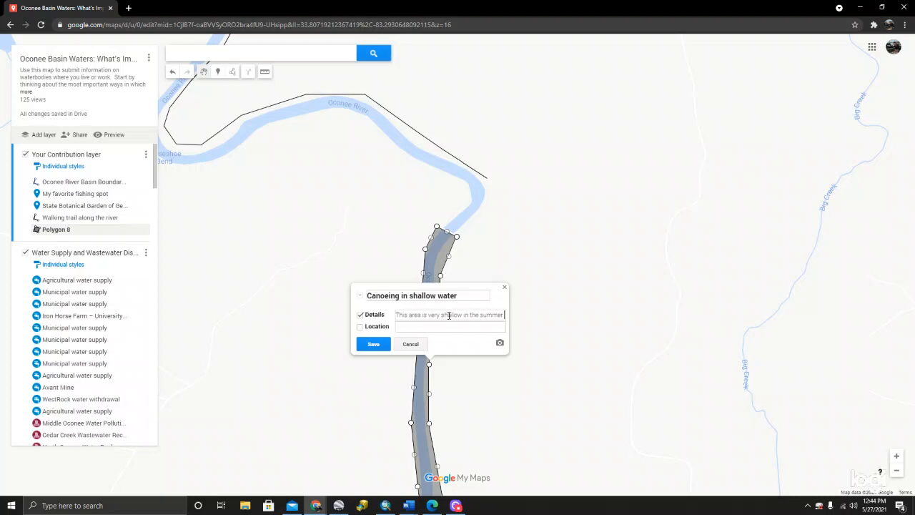
text( and is difficult to)
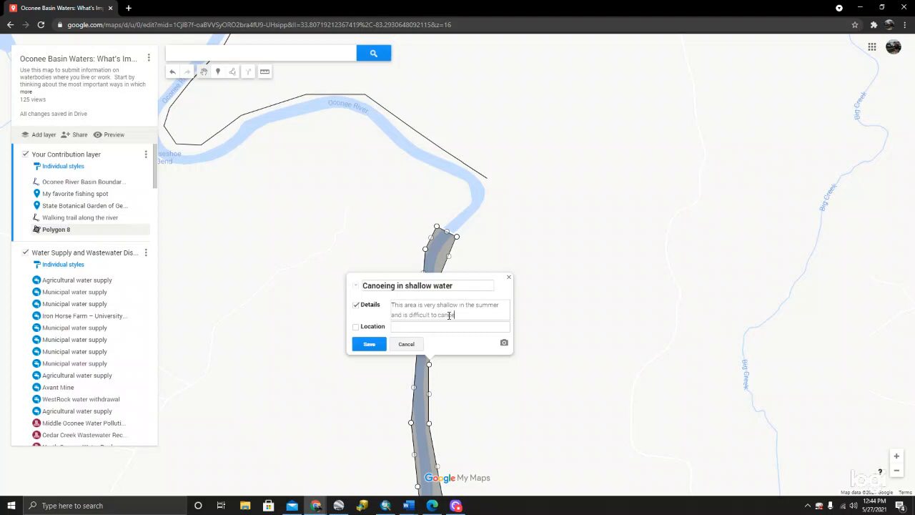
text(canoe through.)
click(369, 347)
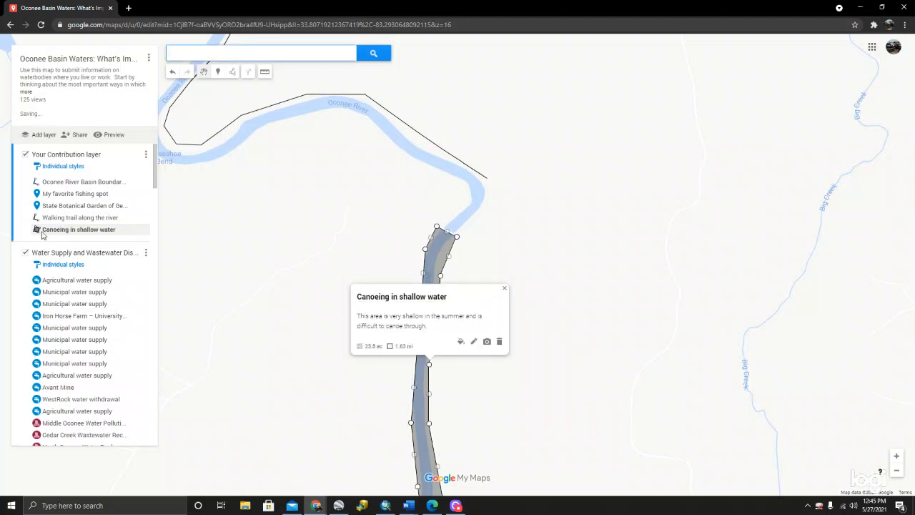
click(504, 288)
- Reopen the canoeing polygon's information from the map to review its title and details, and close it
scroll(389, 276, down, 1)
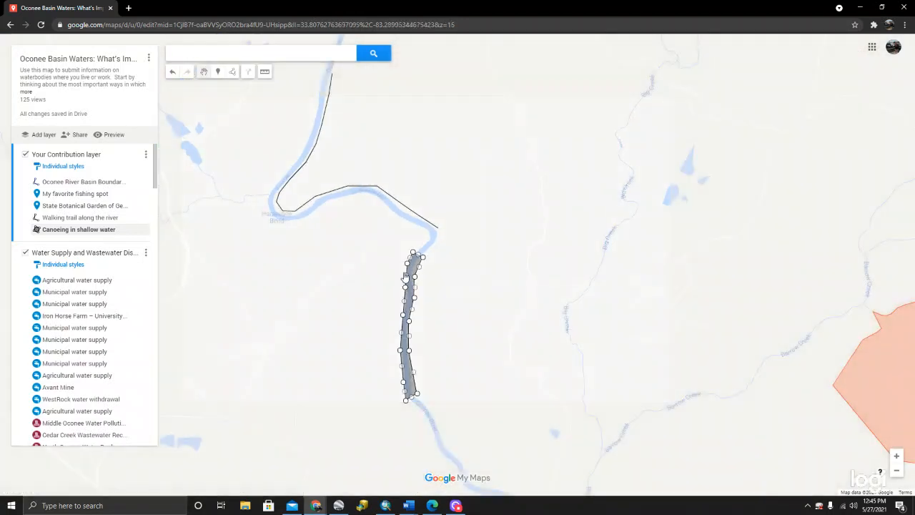
click(413, 276)
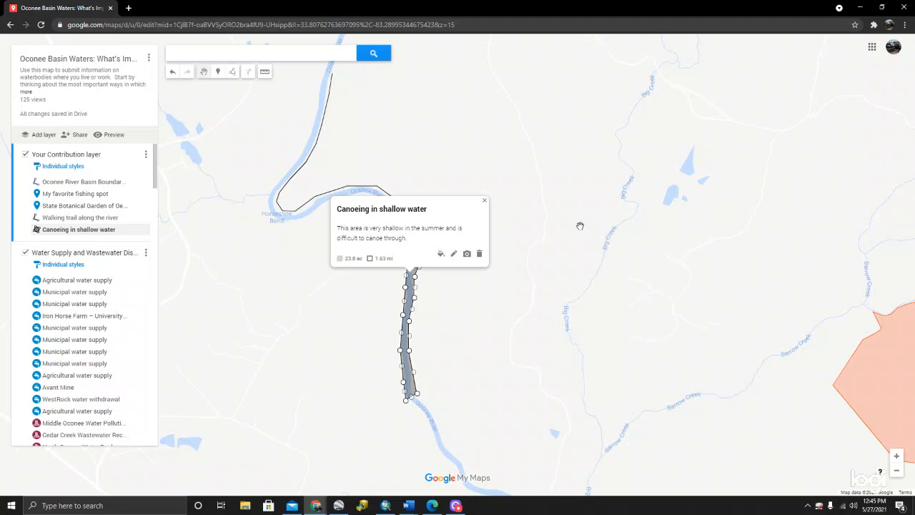
click(484, 200)
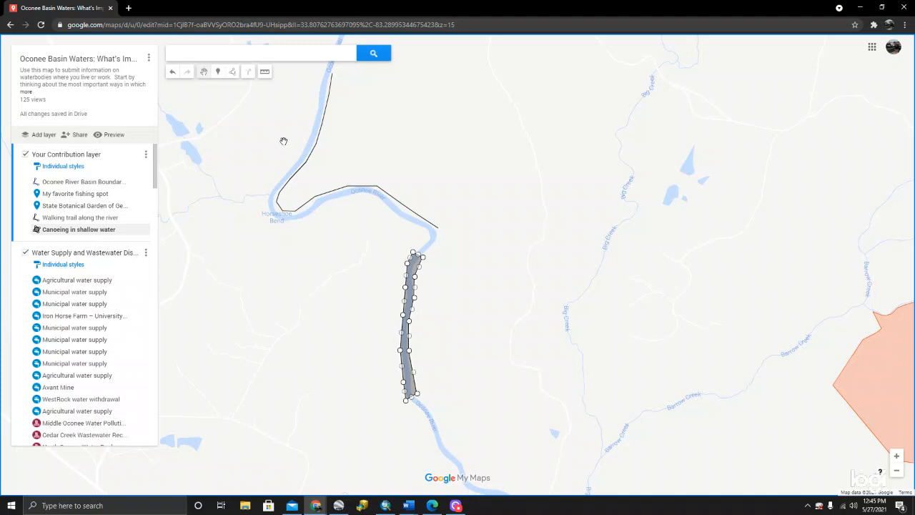
- Undo the canoeing polygon's text edits and creation, and redo them to restore the polygon with its title and details
click(174, 72)
click(174, 72)
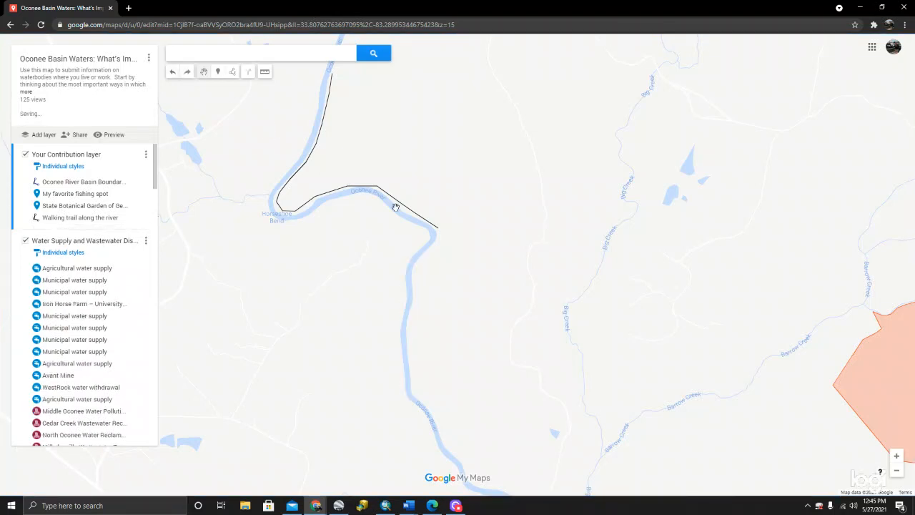
click(186, 72)
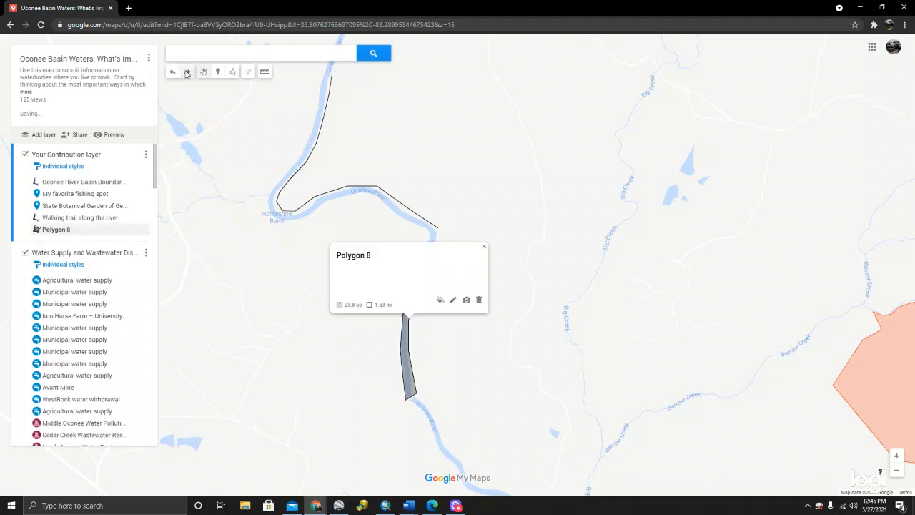
click(186, 72)
click(186, 72)
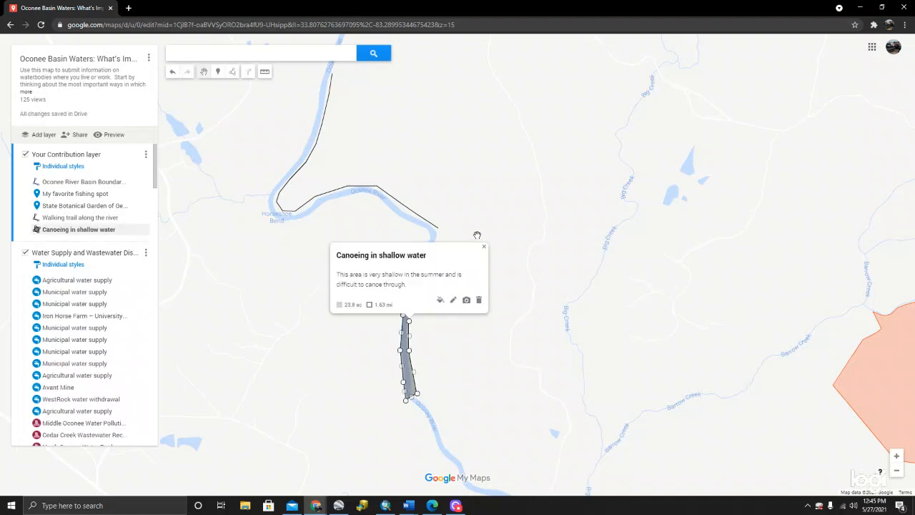
- Delete the "Canoeing in shallow water" polygon from the contribution layer
click(479, 301)
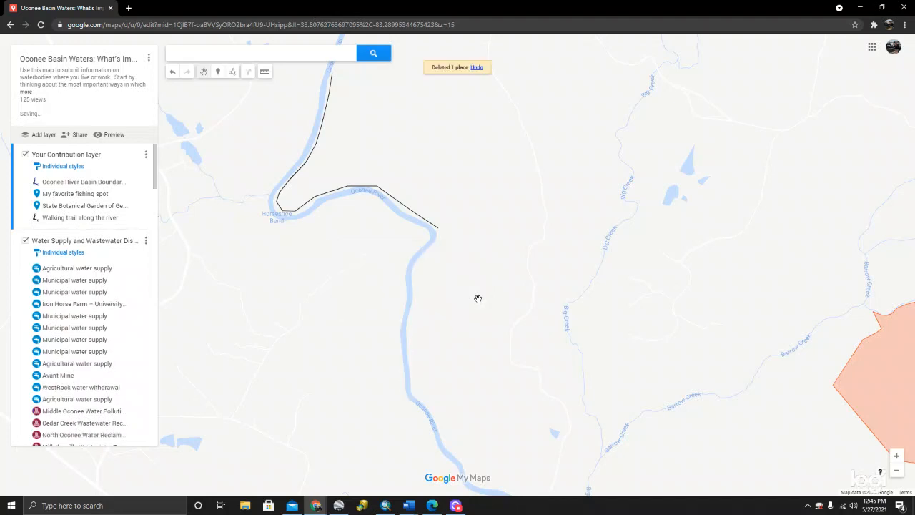
- Undo the deletion of the "Canoeing in shallow water" polygon and close its information window
click(174, 73)
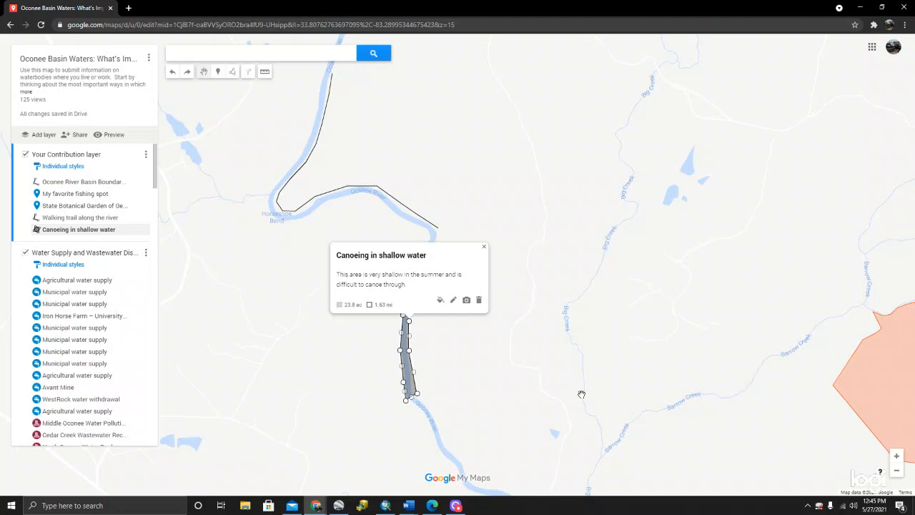
scroll(581, 290, down, 1)
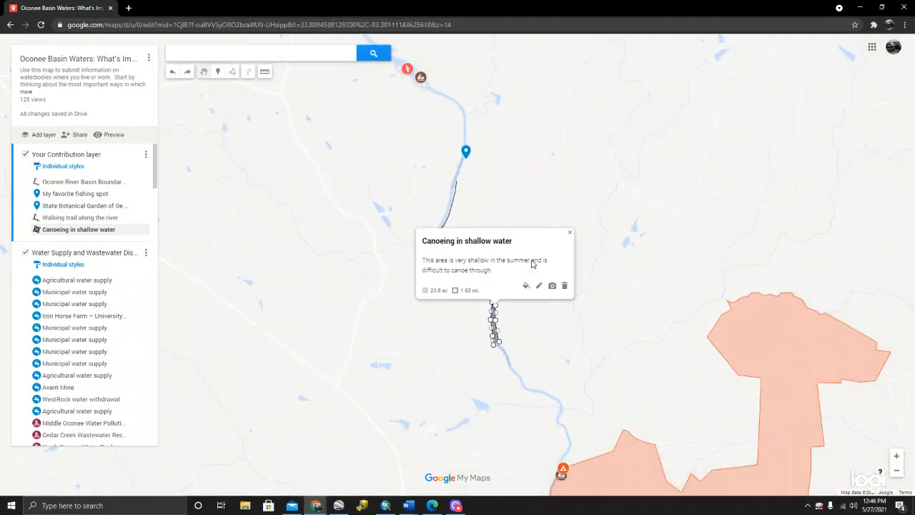
click(570, 233)
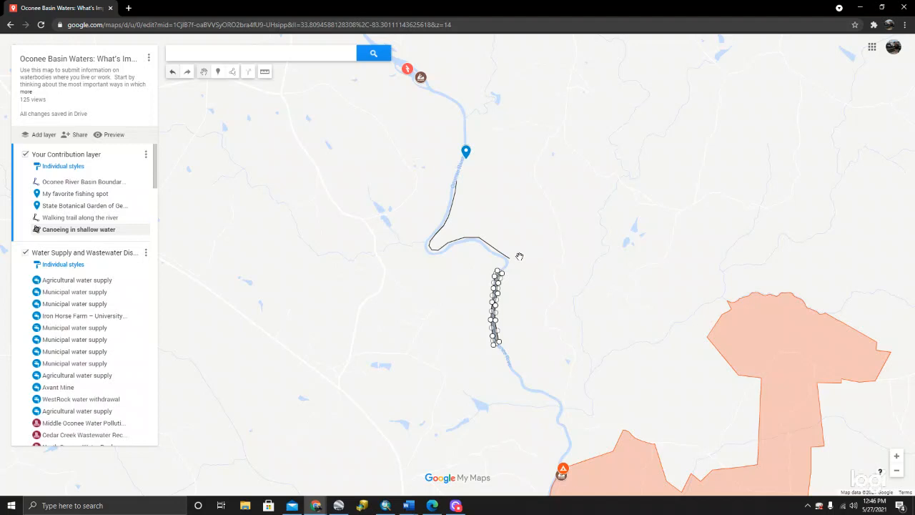
- Examine the whole Oconee River Basin boundary and the distribution of the mapped places within it
scroll(453, 224, down, 1)
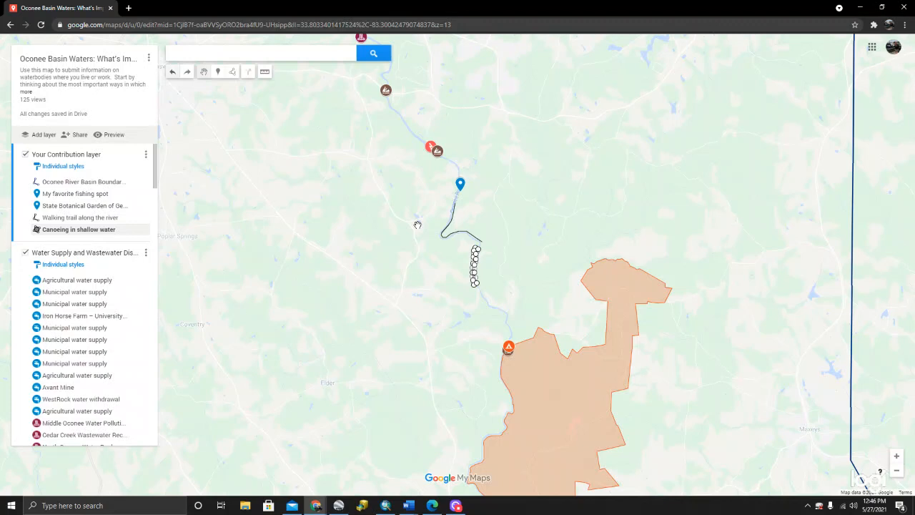
scroll(417, 225, down, 1)
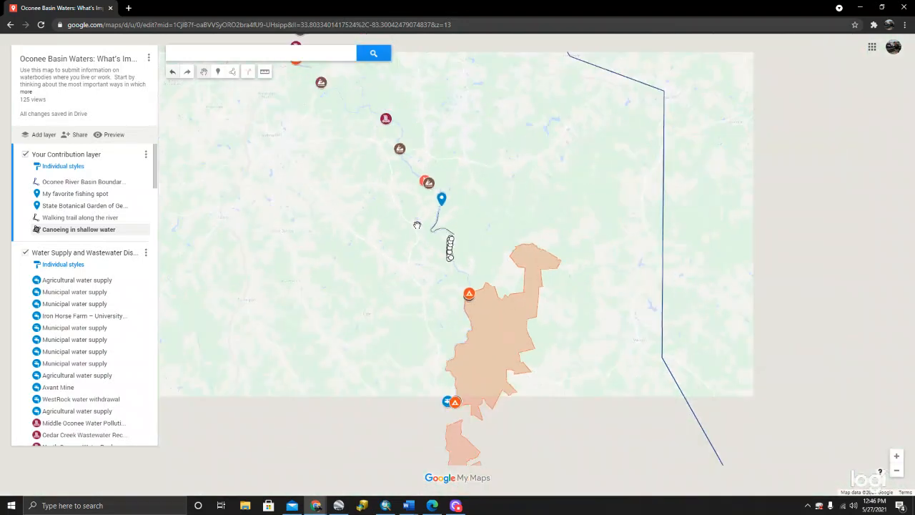
scroll(418, 225, down, 1)
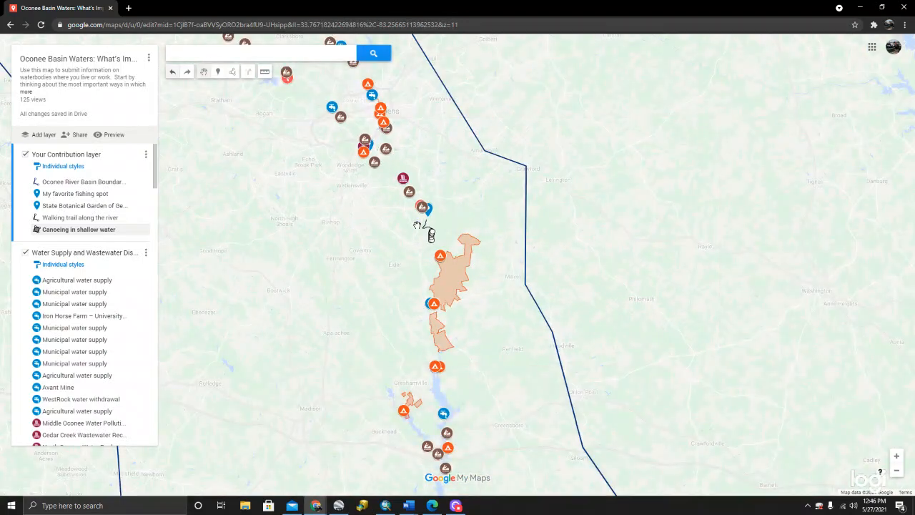
scroll(417, 225, down, 2)
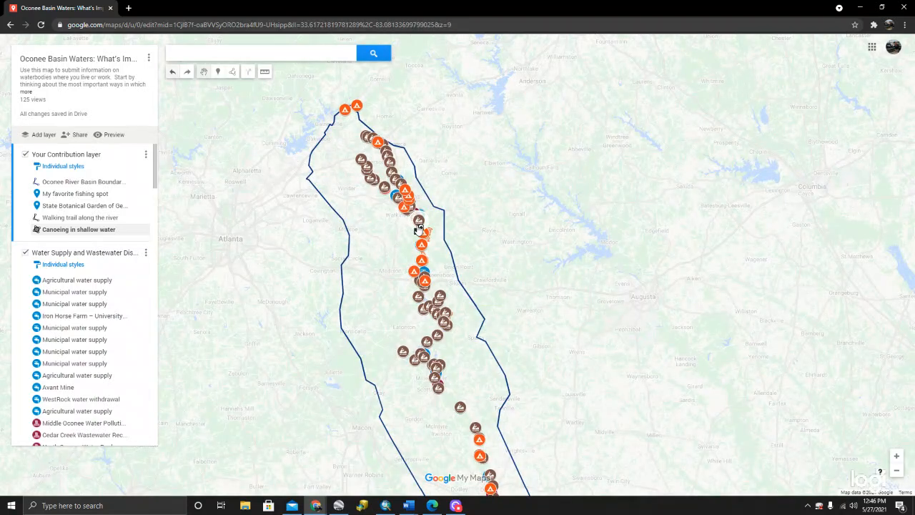
scroll(418, 228, down, 1)
drag(367, 274, 368, 240)
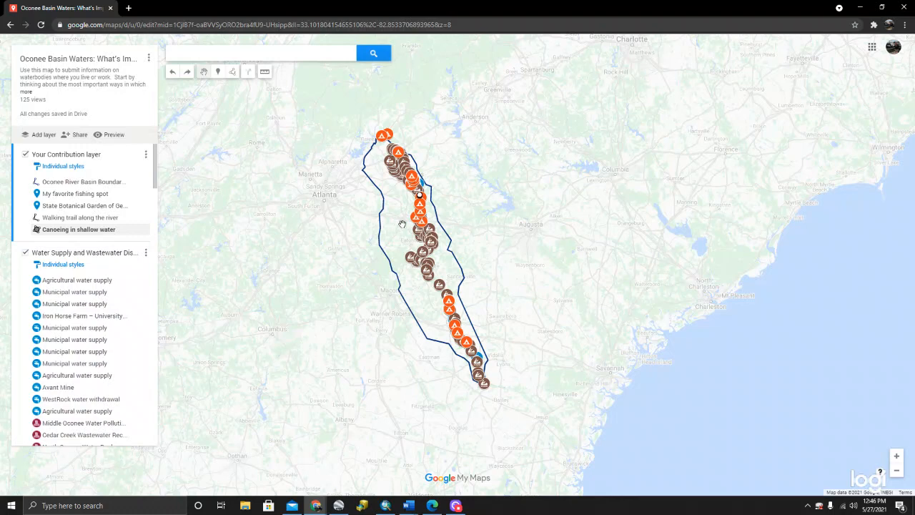
scroll(402, 224, up, 1)
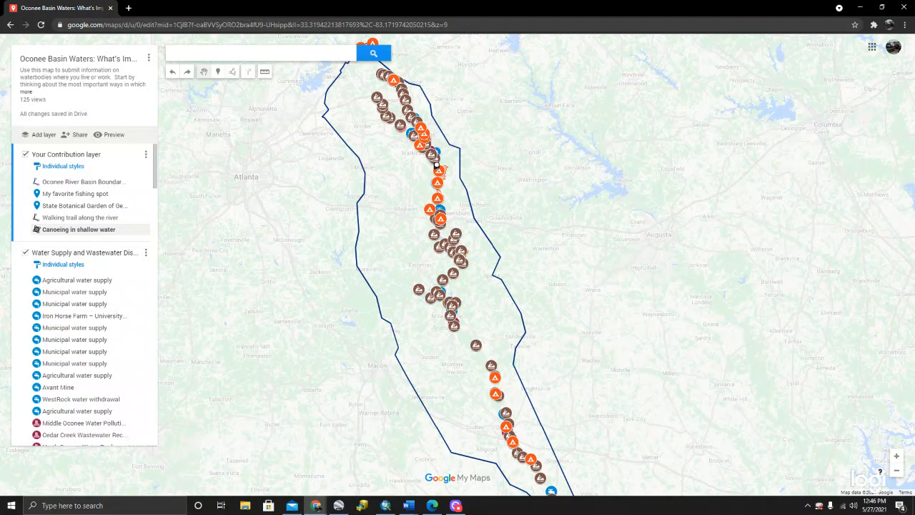
key(alt+Tab)
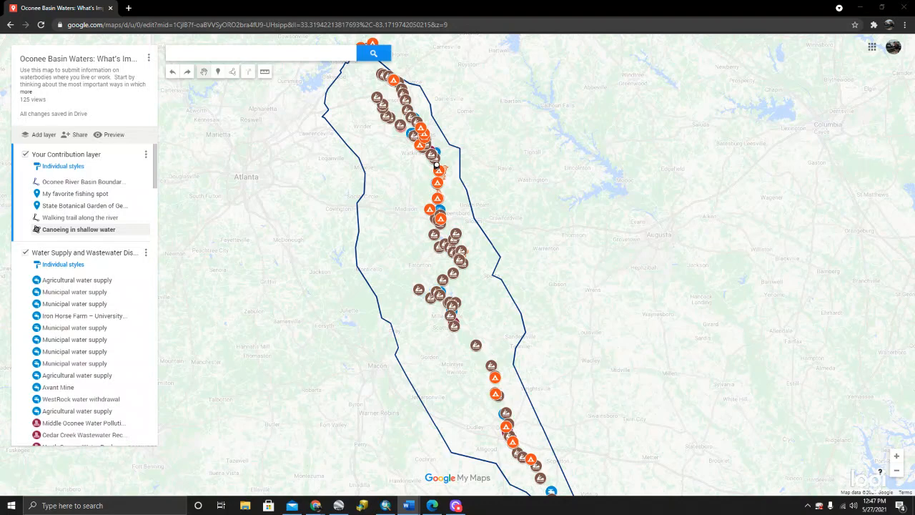
key(alt+Tab)
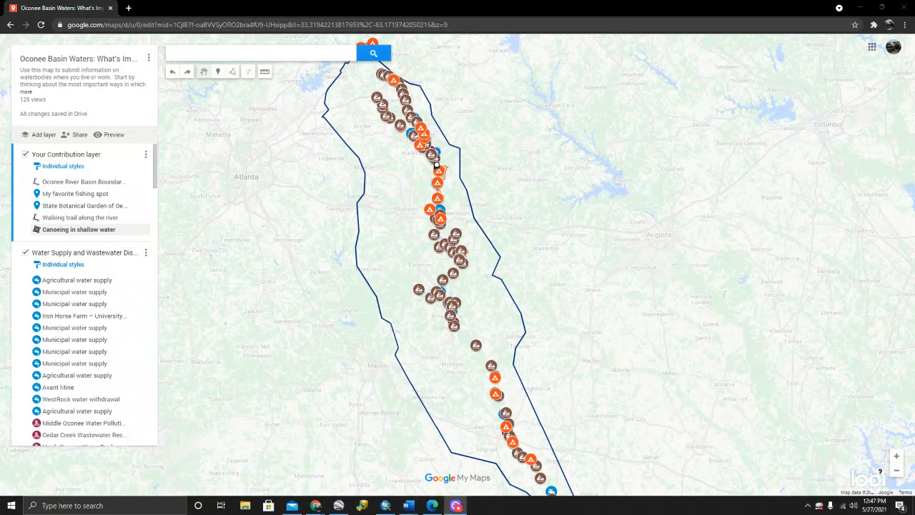